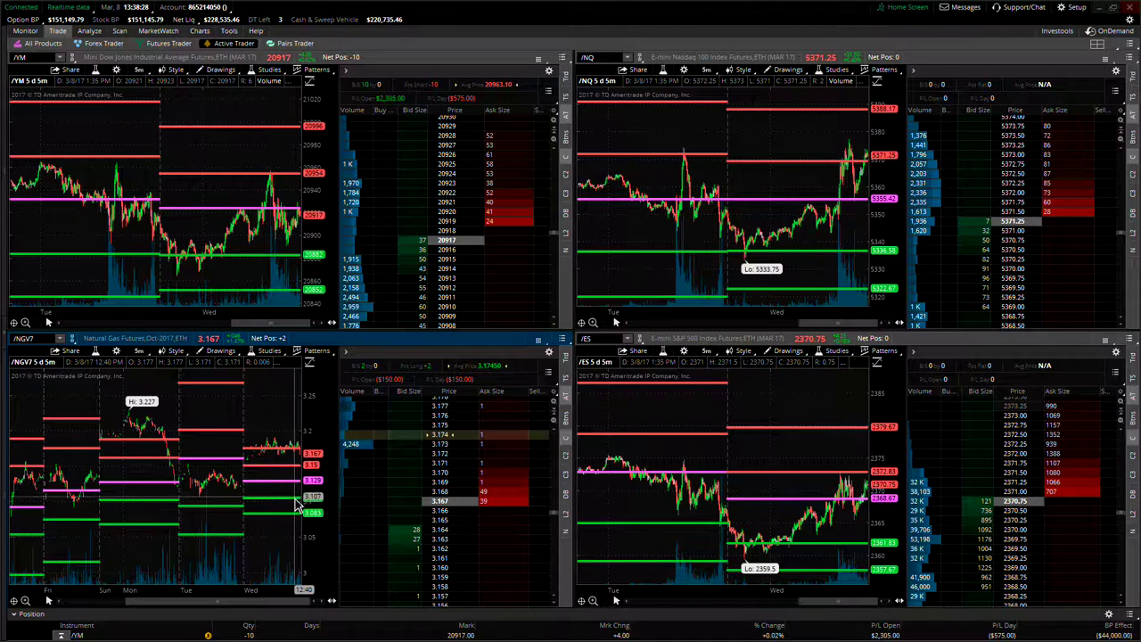
# Leave the trading platform and open the MeetingBurner meeting in the browser to read the latest participant chat messages
pyautogui.click(1101, 11)
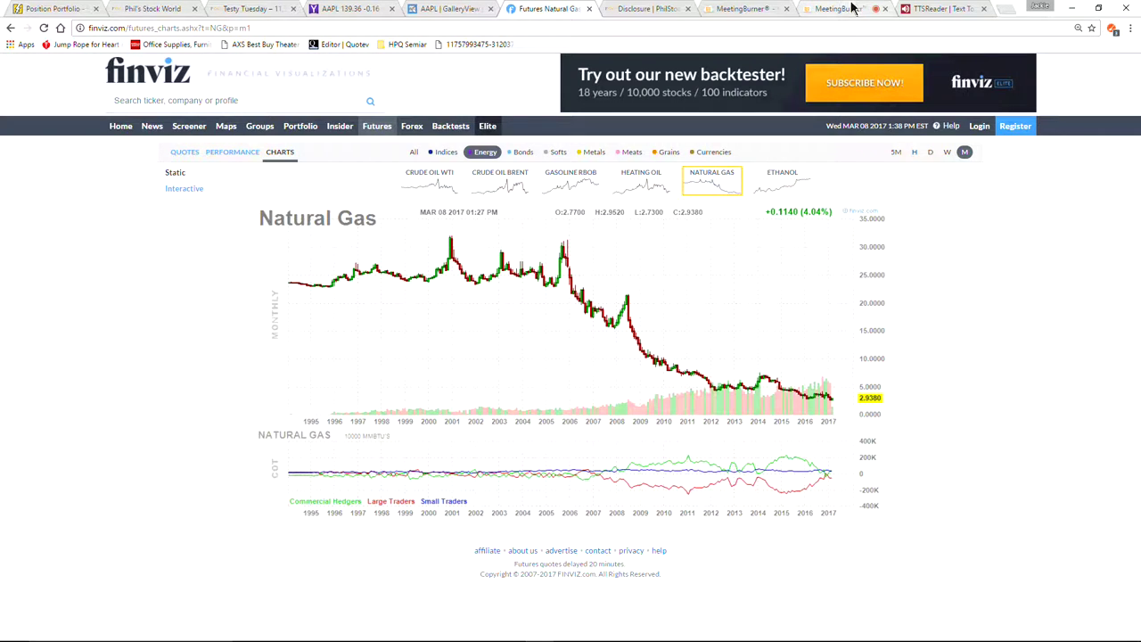
pyautogui.click(851, 8)
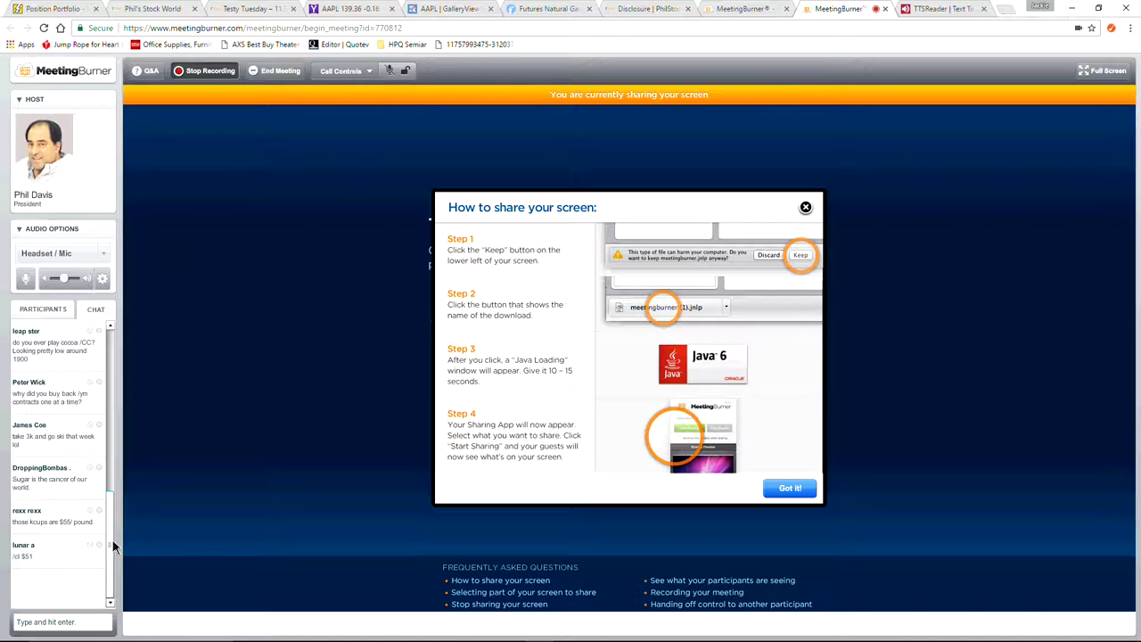
pyautogui.moveTo(113, 545)
pyautogui.mouseDown()
pyautogui.moveTo(128, 410)
pyautogui.moveTo(101, 540)
pyautogui.mouseUp()
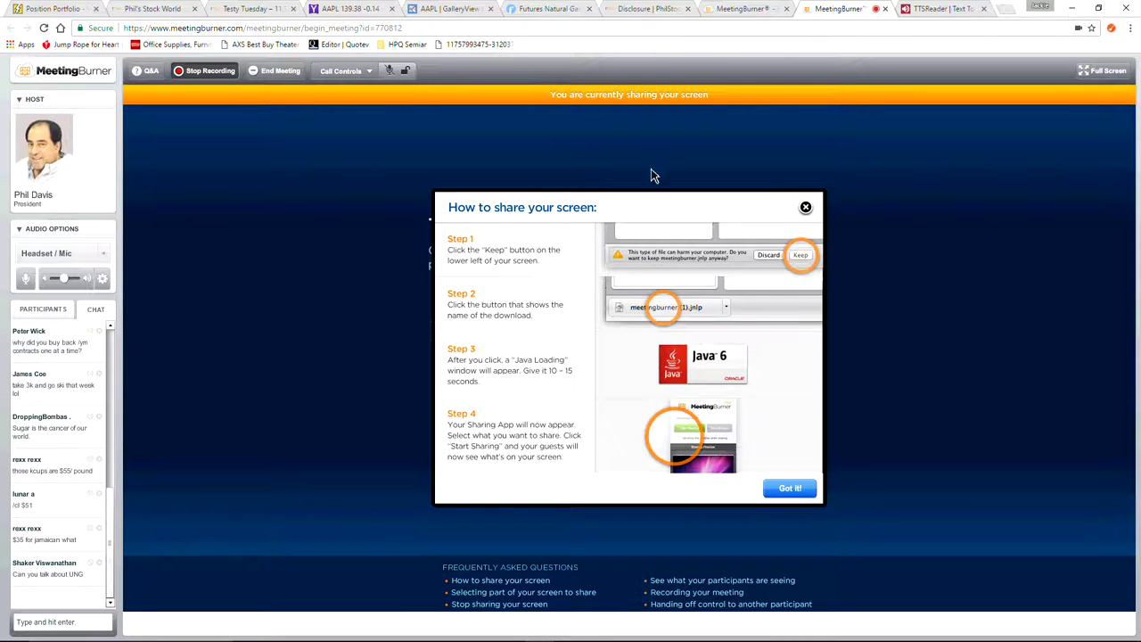
# Switch to the PowerOptions portfolio page and display the 5% Portfolio
pyautogui.click(64, 7)
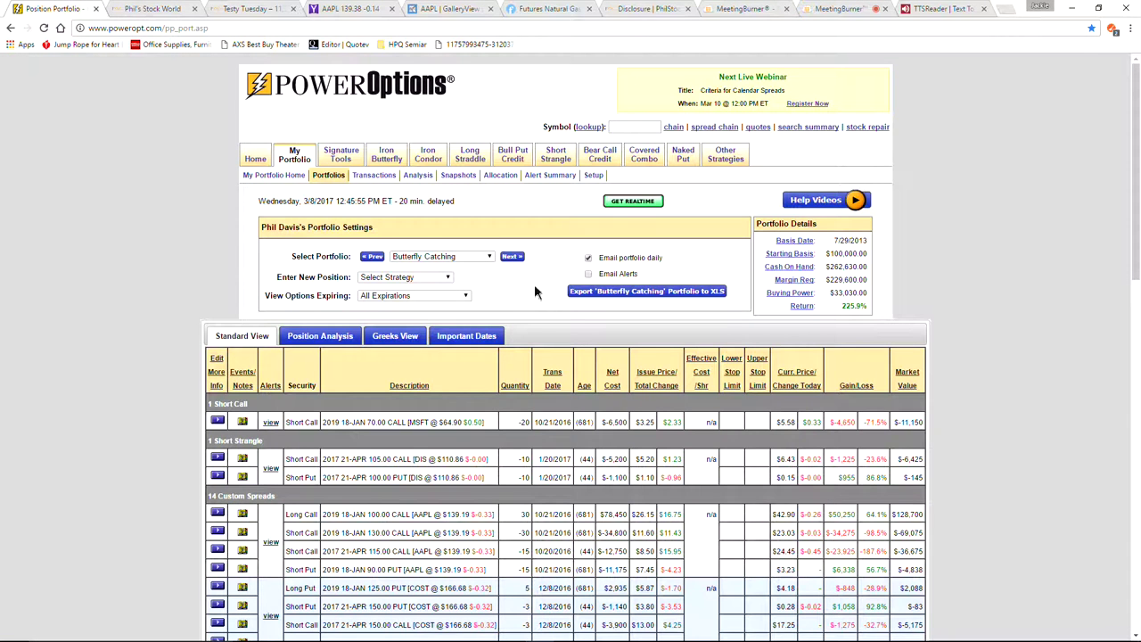
pyautogui.scroll(-3, 540, 280)
pyautogui.scroll(1, 549, 280)
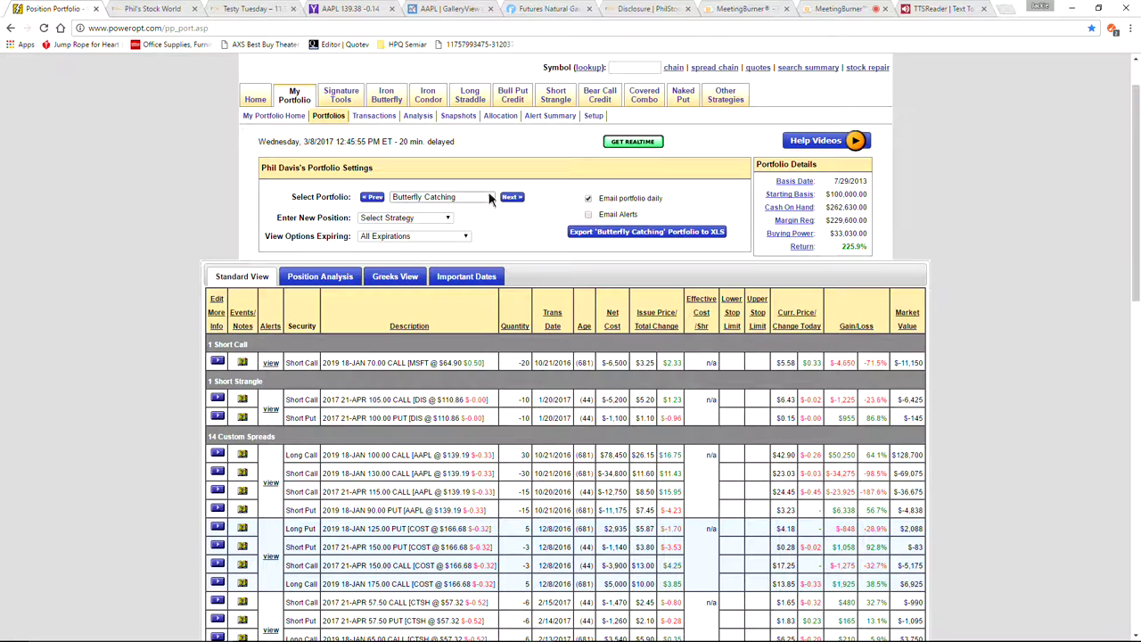
pyautogui.click(484, 196)
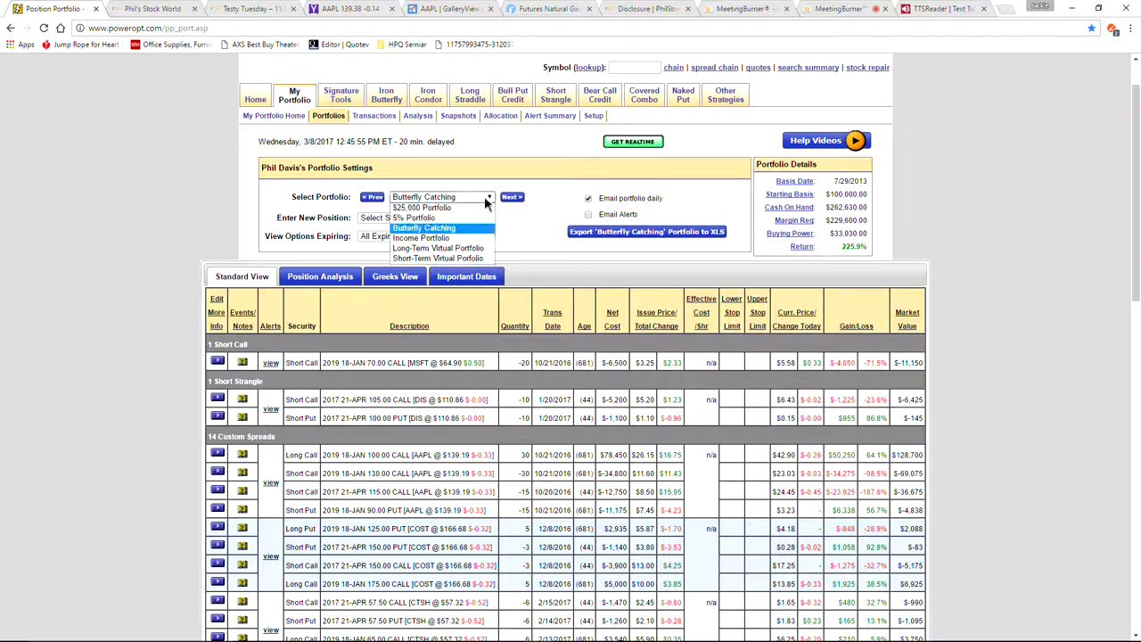
pyautogui.click(426, 217)
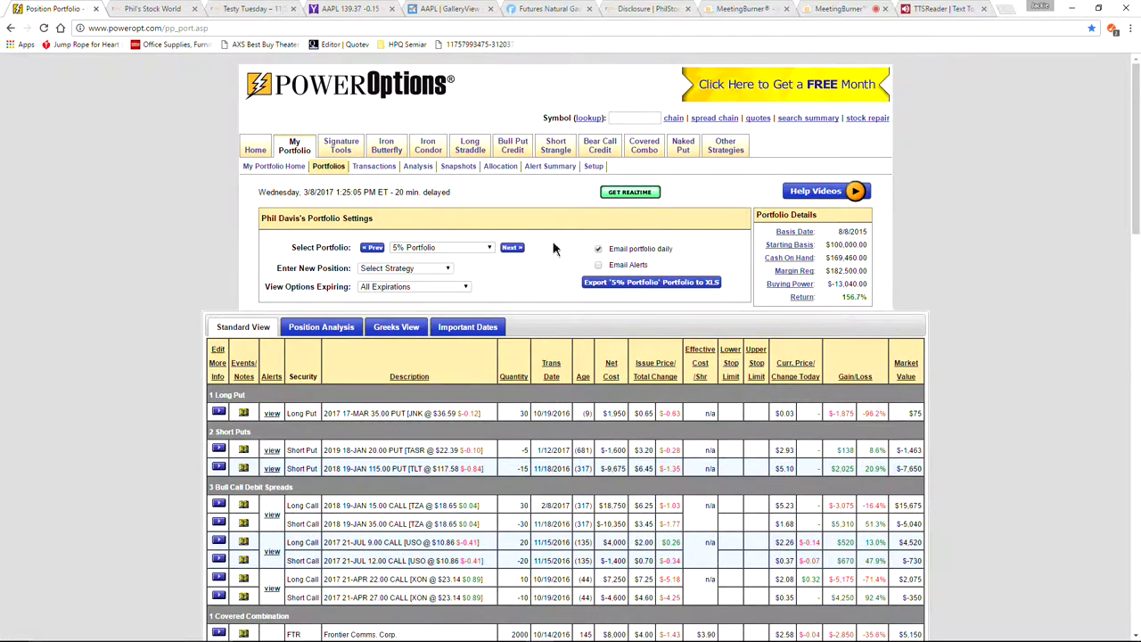
# Examine the 5% Portfolio's positions, from the long put through the custom spreads to the UNG options and portfolio totals
pyautogui.scroll(-5, 553, 250)
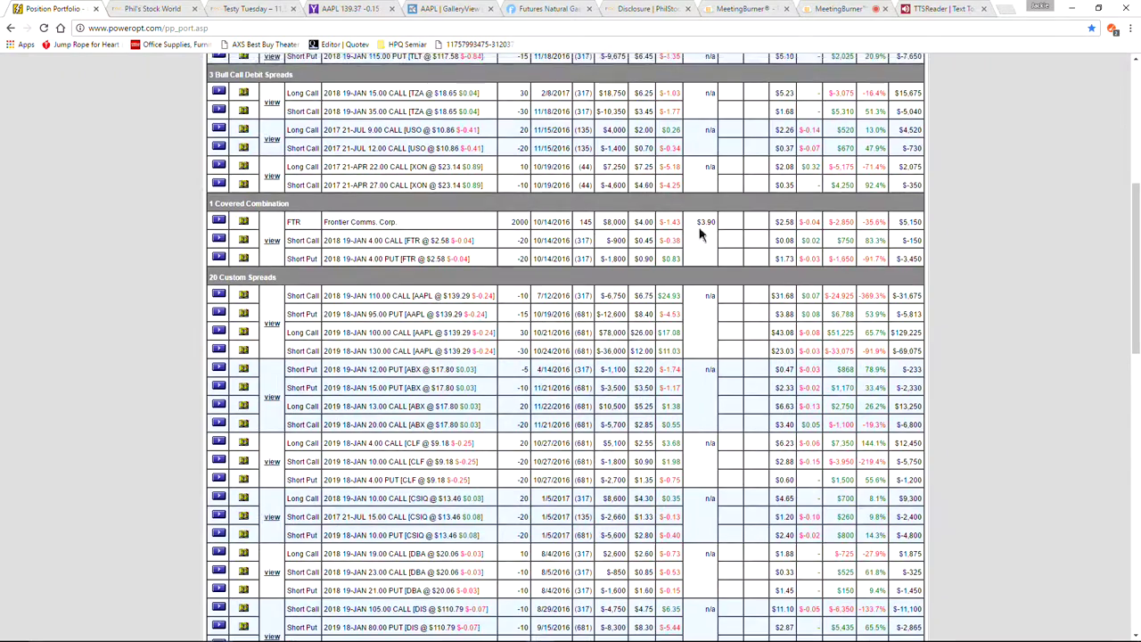
pyautogui.scroll(5, 700, 234)
pyautogui.scroll(-8, 797, 255)
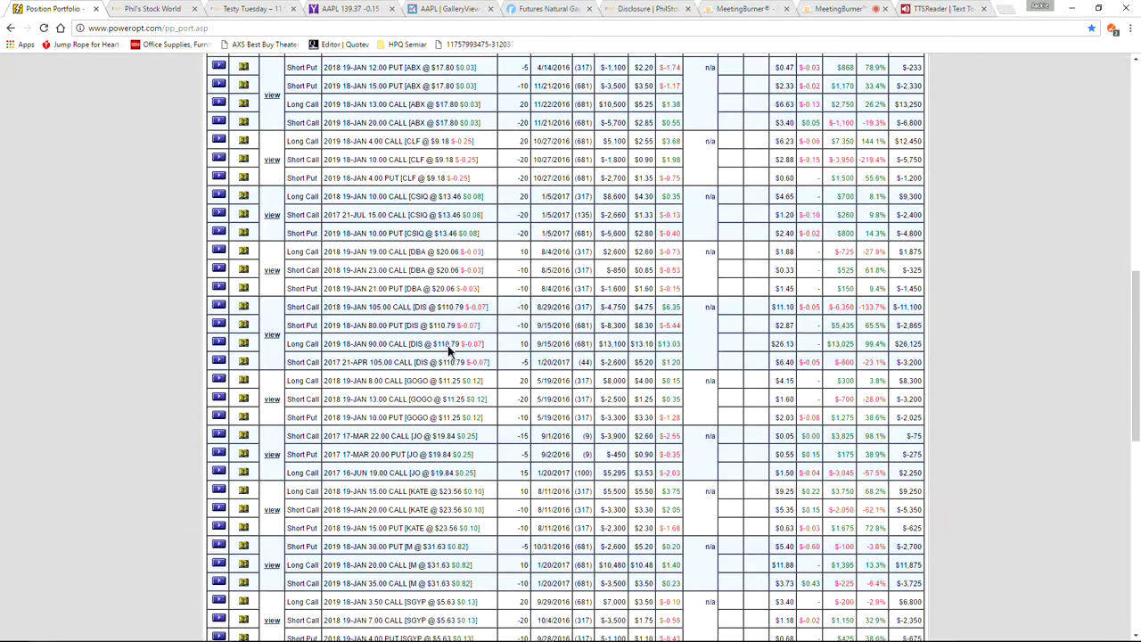
pyautogui.scroll(-6, 450, 350)
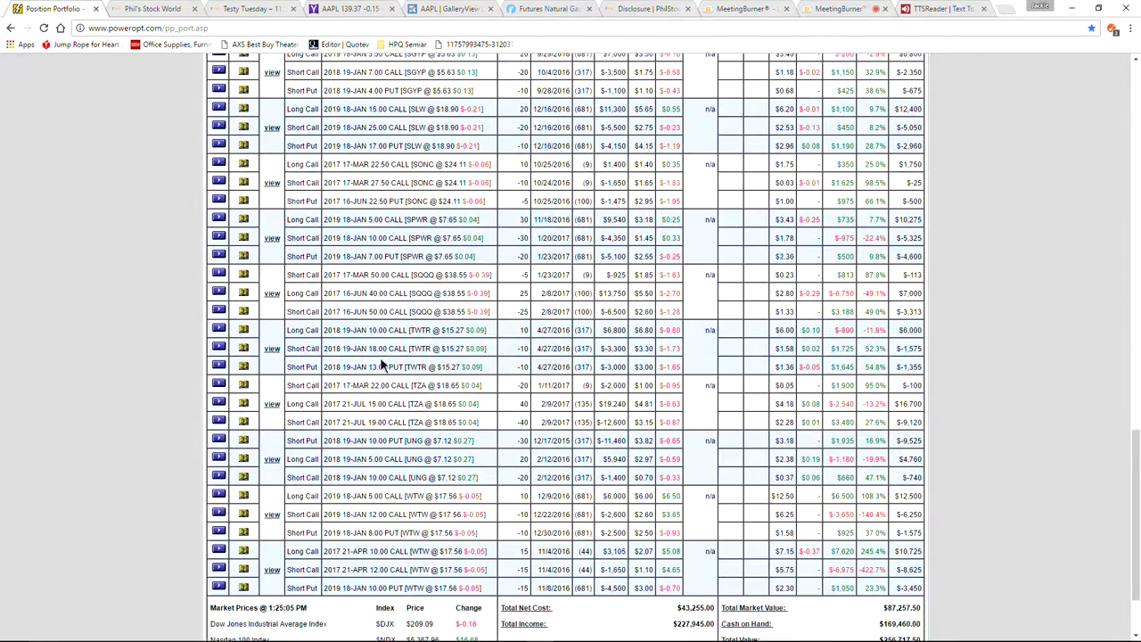
pyautogui.scroll(-1, 381, 363)
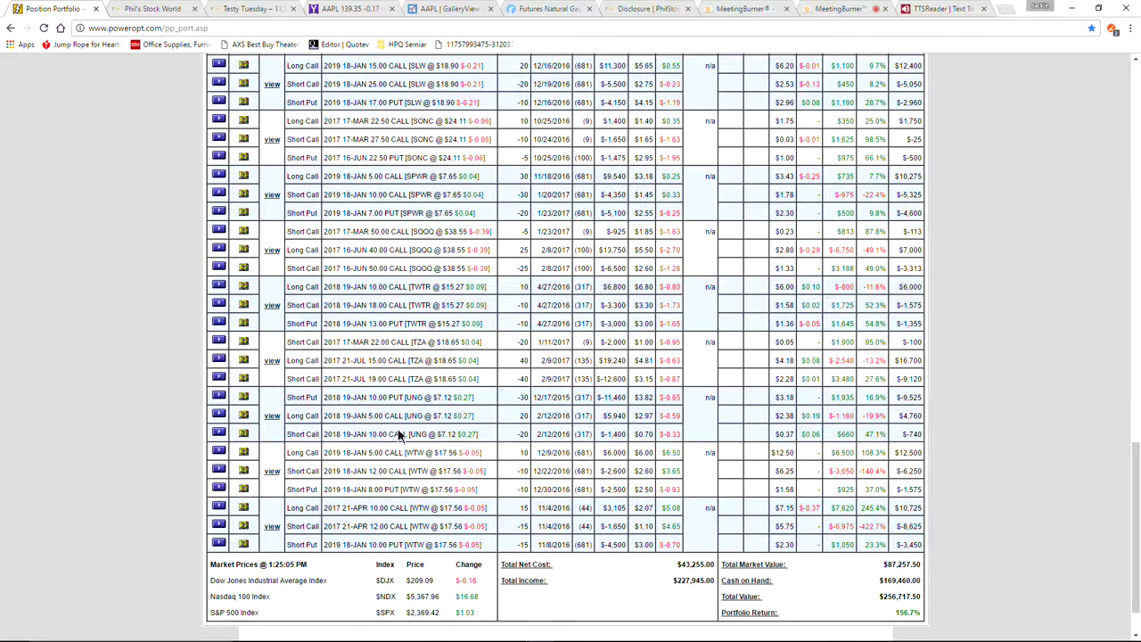
pyautogui.scroll(-2, 400, 435)
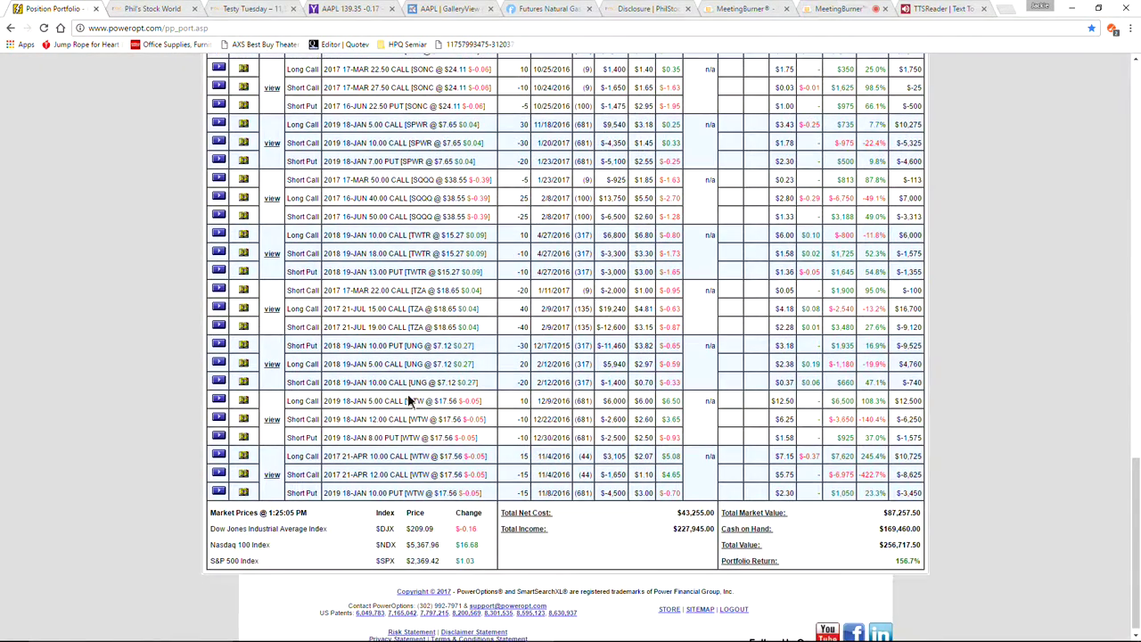
pyautogui.scroll(7, 416, 397)
pyautogui.scroll(6, 420, 392)
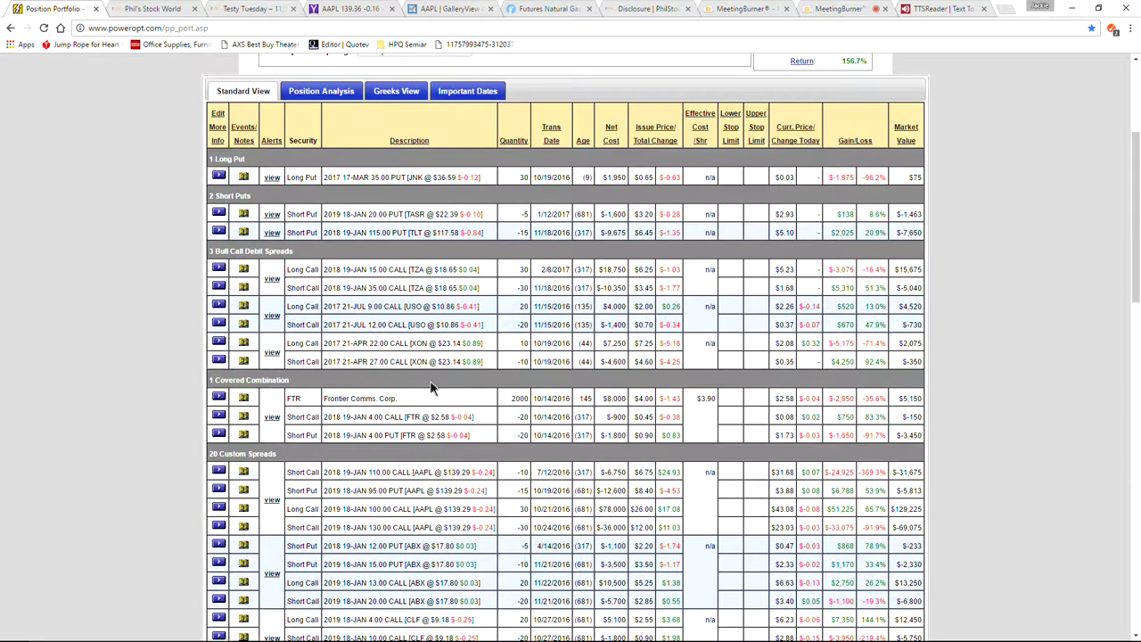
pyautogui.scroll(3, 331, 181)
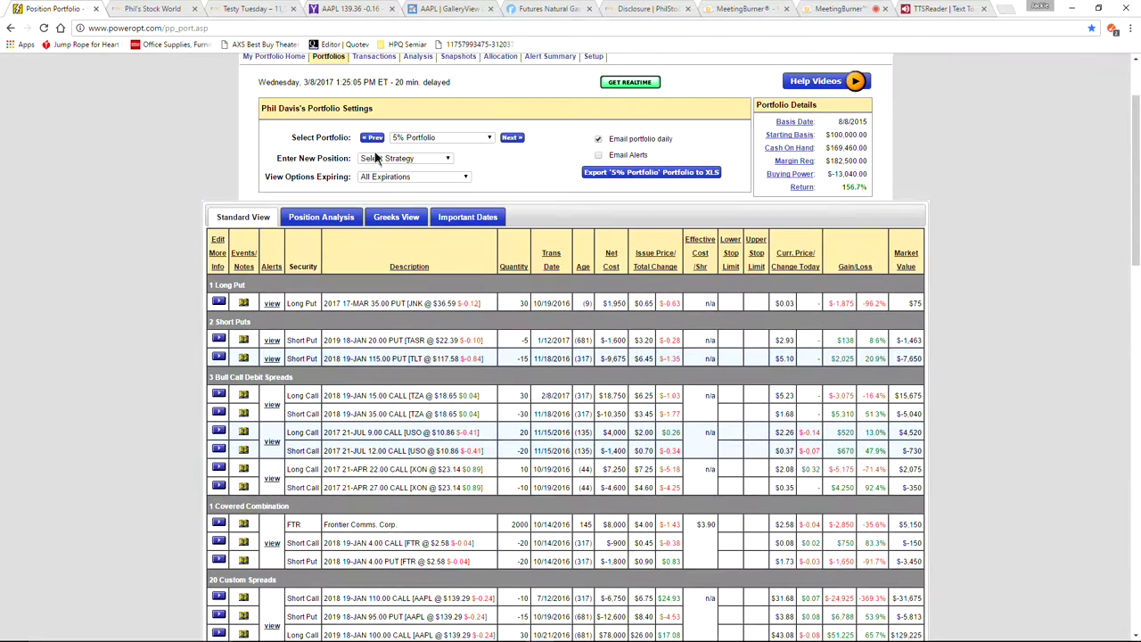
# Display the Long-Term Virtual Portfolio and highlight the 2019 18-JAN 6.00 UNG call at the end of its custom spreads
pyautogui.click(466, 190)
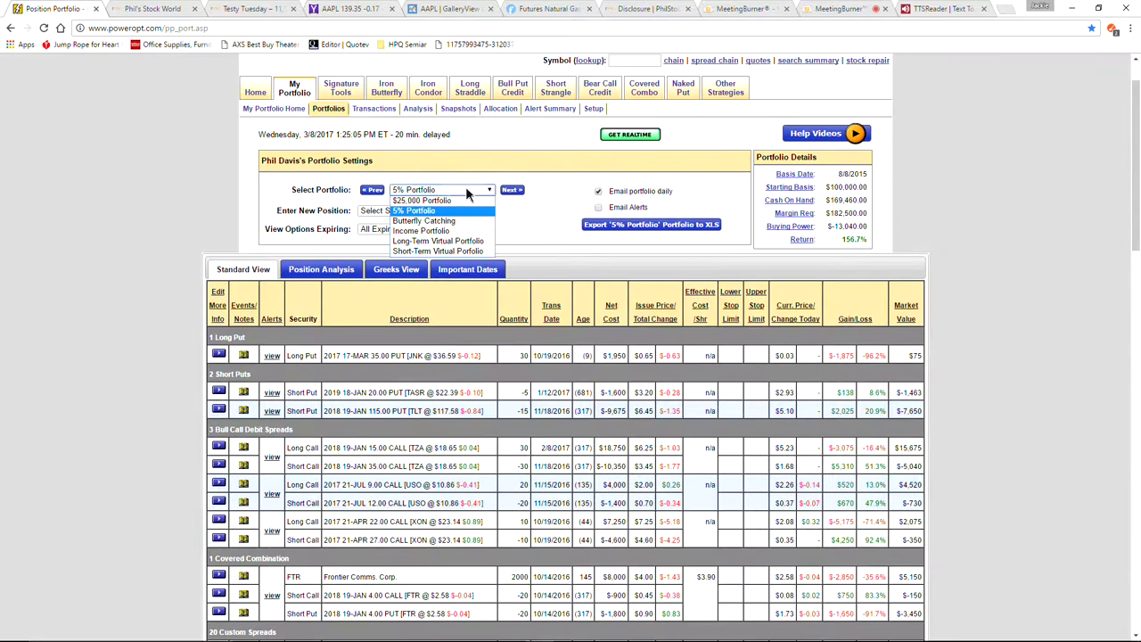
pyautogui.click(439, 242)
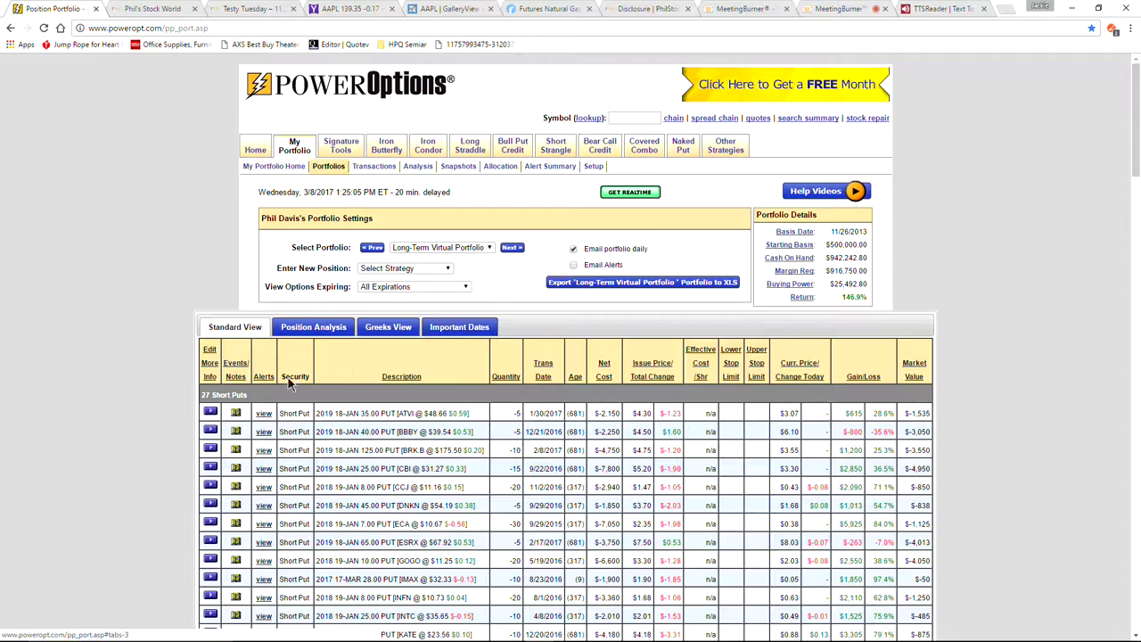
pyautogui.scroll(-3, 236, 405)
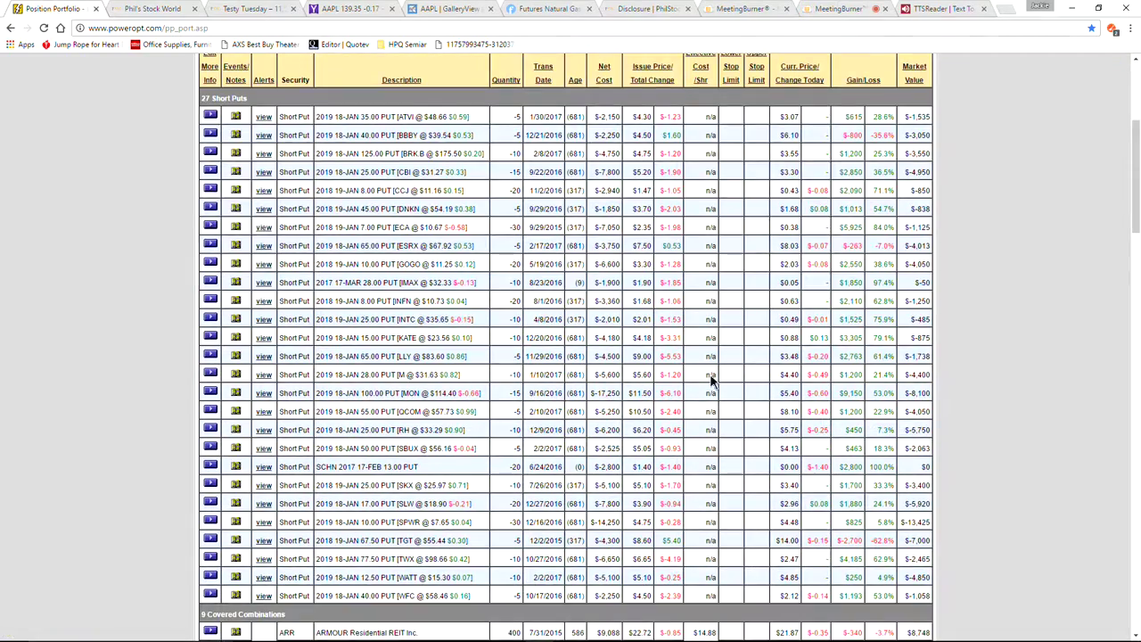
pyautogui.scroll(2, 784, 346)
pyautogui.scroll(-4, 693, 433)
pyautogui.scroll(-12, 853, 390)
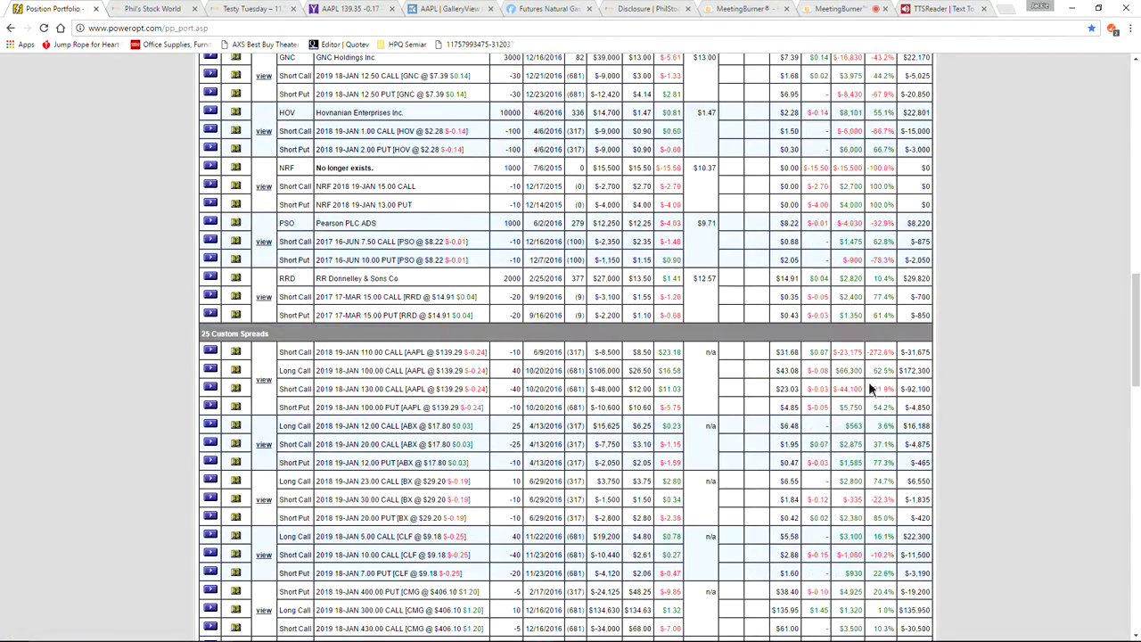
pyautogui.scroll(-3, 889, 400)
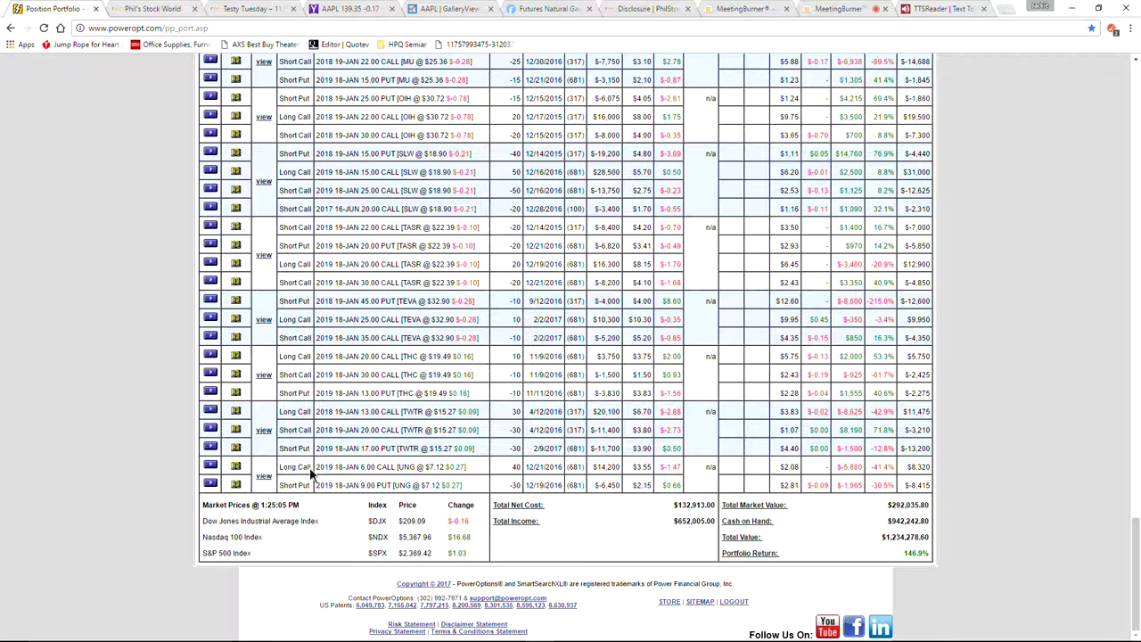
pyautogui.moveTo(316, 467); pyautogui.dragTo(477, 471)
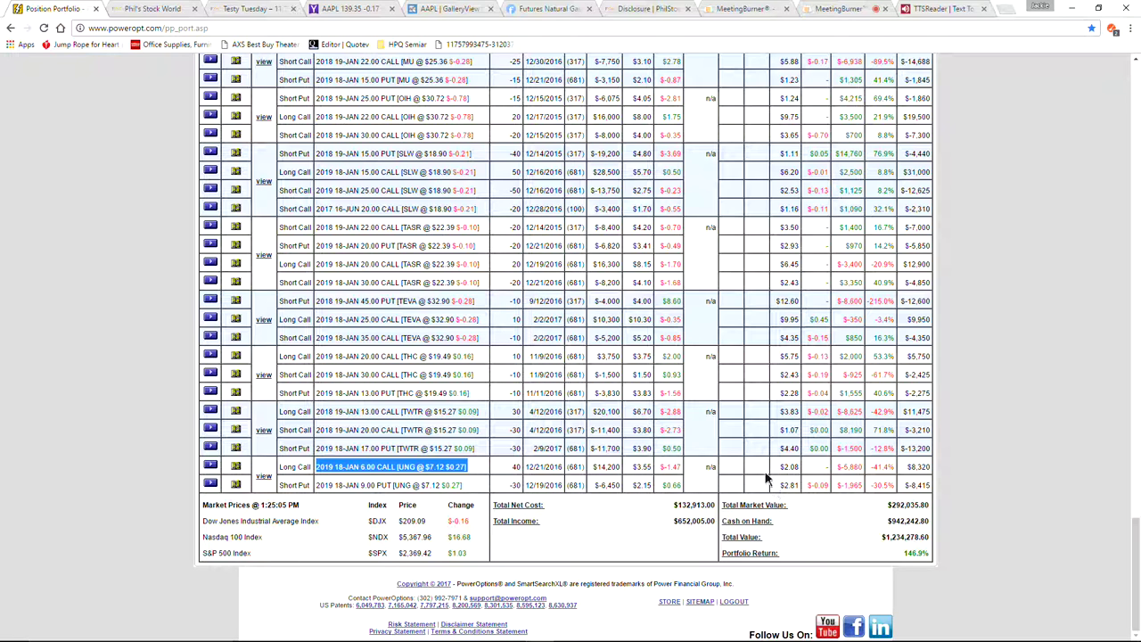
pyautogui.moveTo(759, 508)
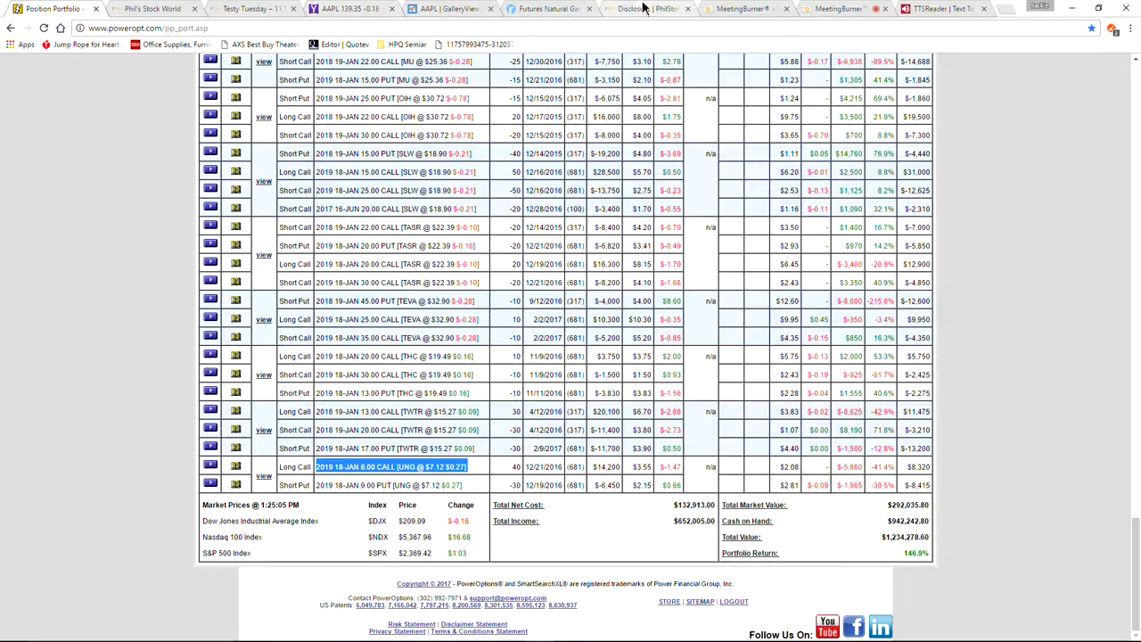
# Switch to the Finviz futures charts and show the Softs group on the daily timeframe
pyautogui.click(553, 9)
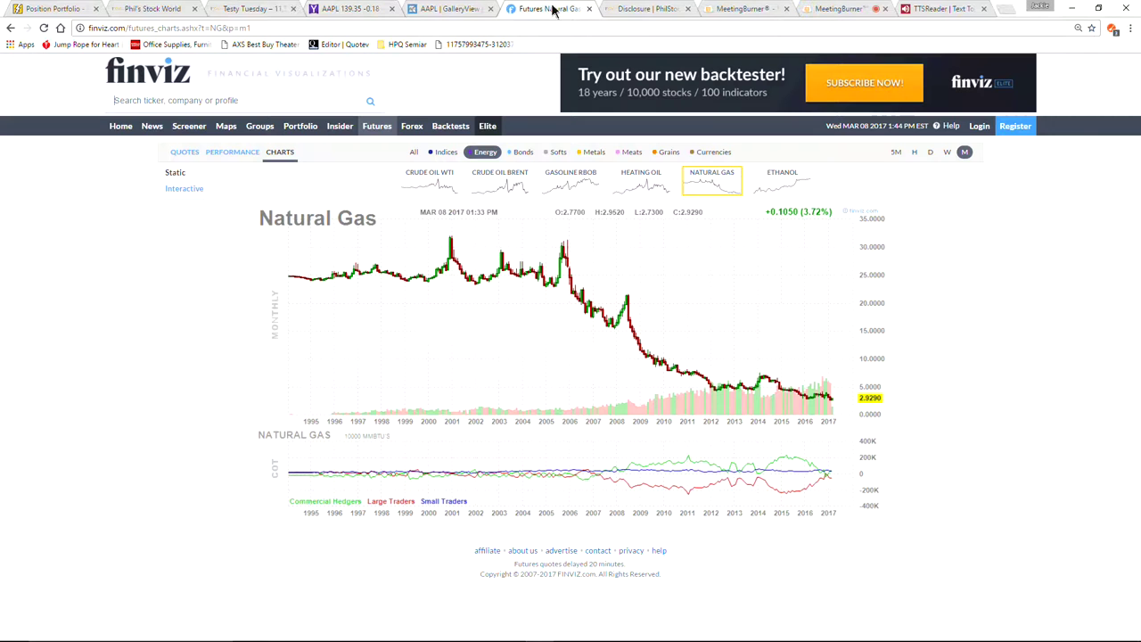
pyautogui.click(546, 154)
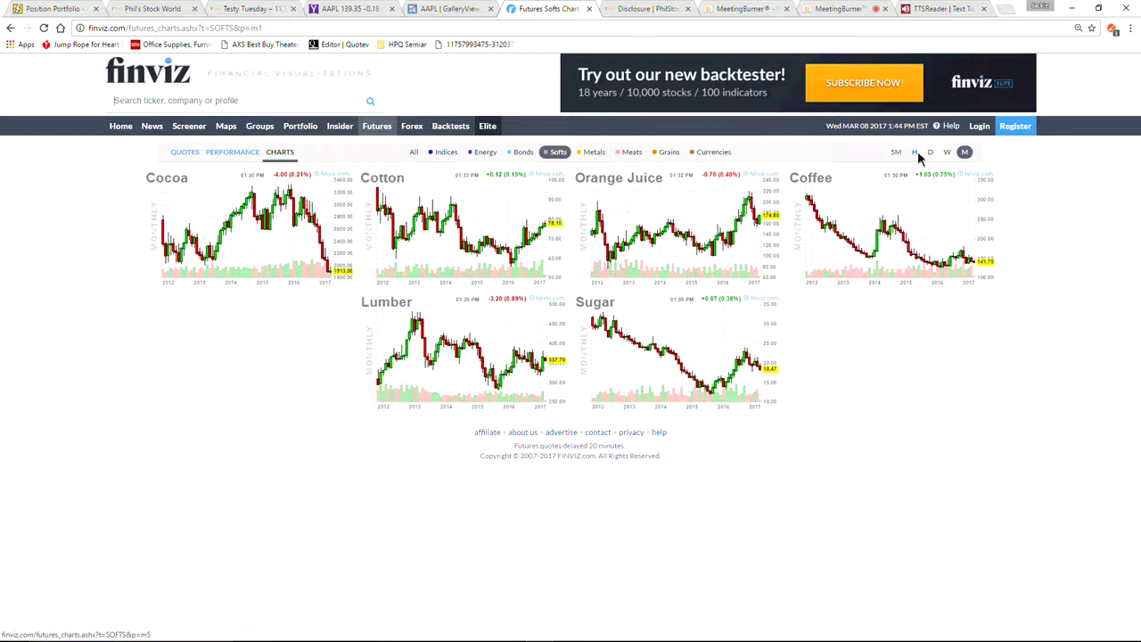
pyautogui.click(933, 156)
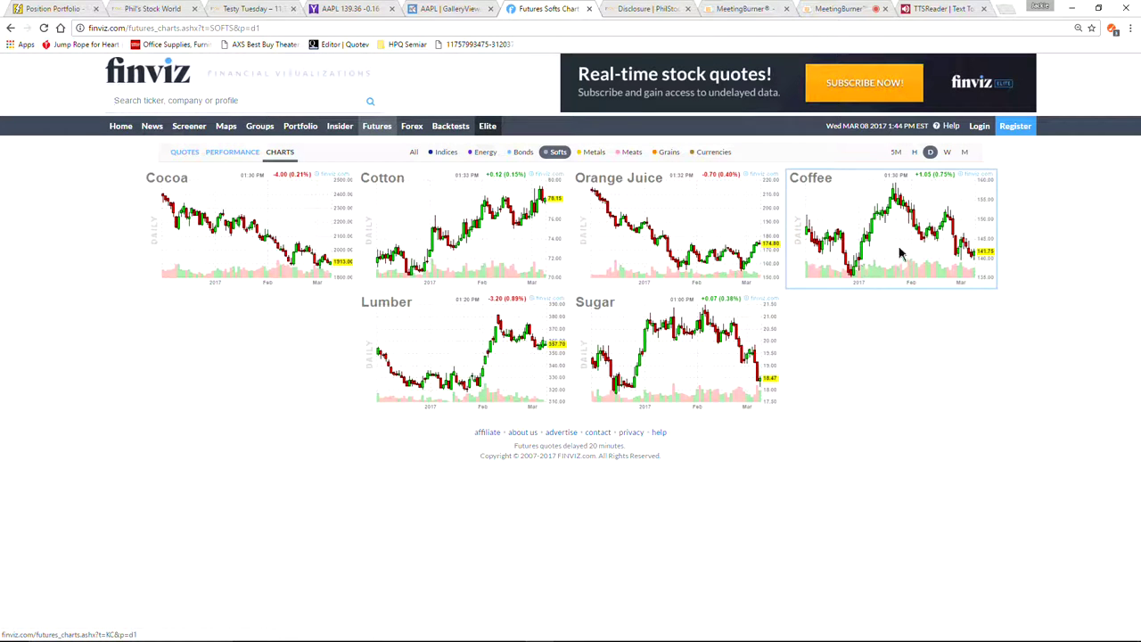
# Check the MeetingBurner chat for new participant messages and return to the Finviz softs charts
pyautogui.click(36, 9)
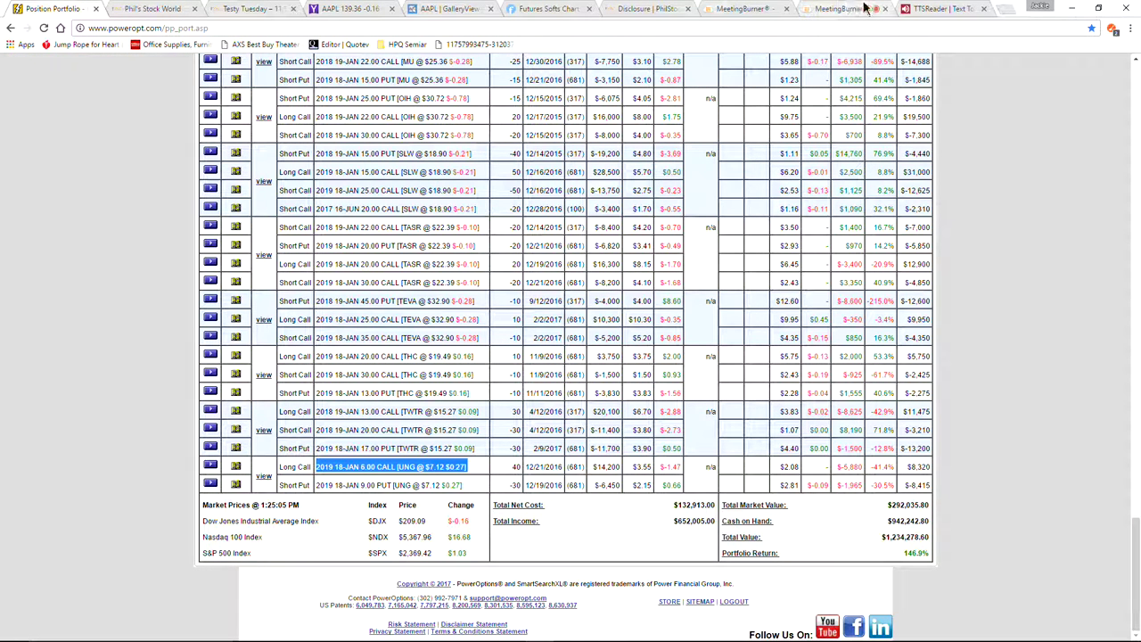
pyautogui.click(840, 8)
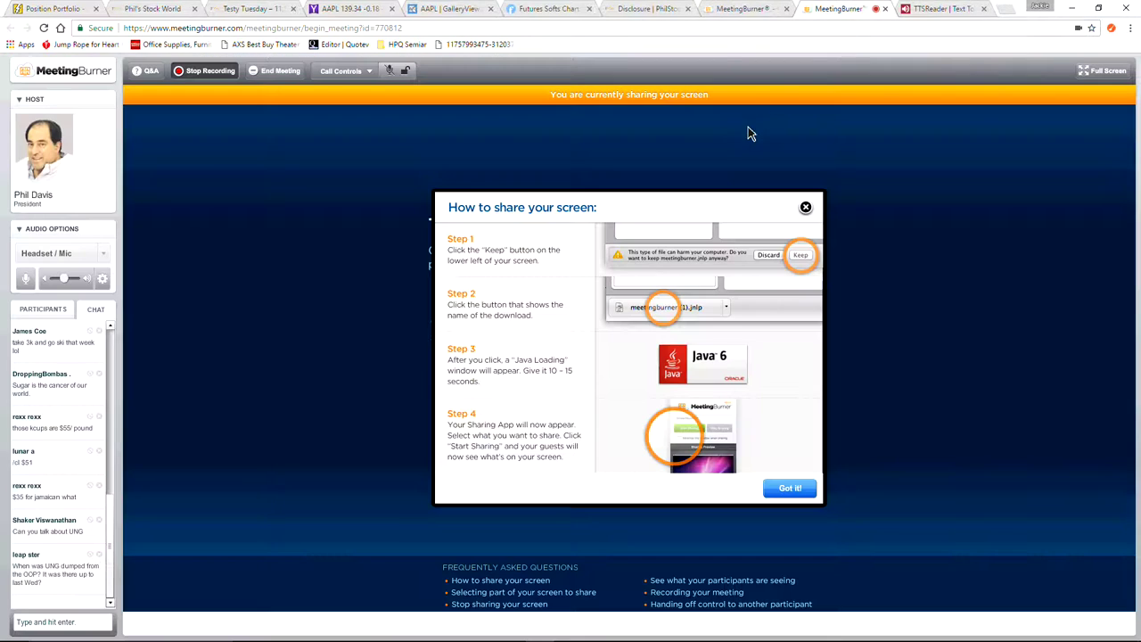
pyautogui.click(541, 10)
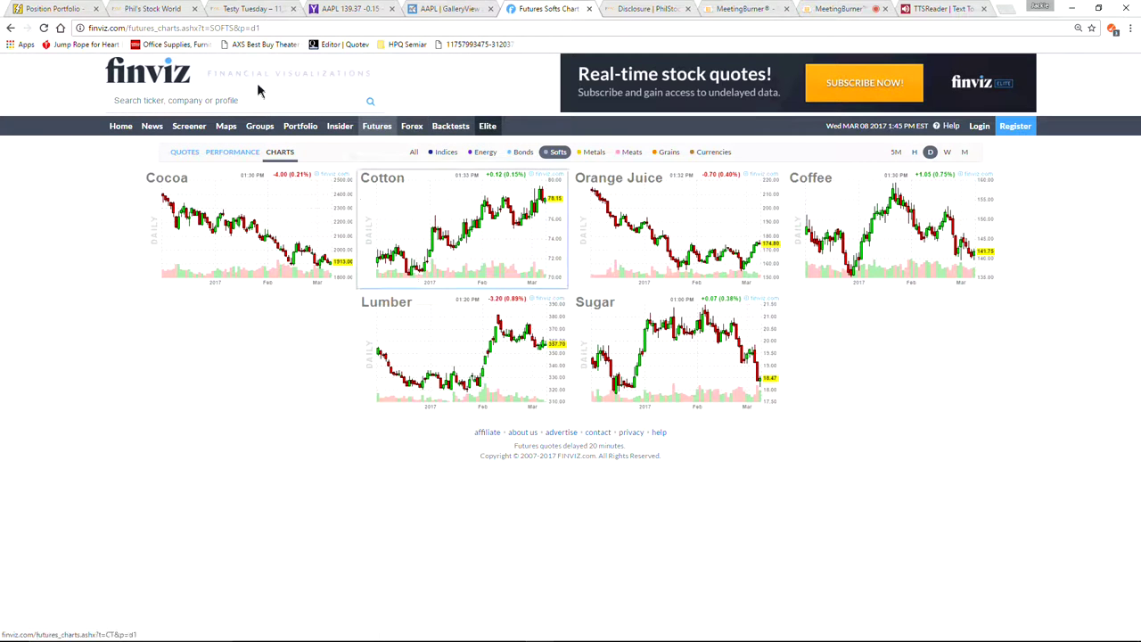
# Open the Testy Tuesday article on Phil's Stock World at the coffee chart and set the page zoom to 125%
pyautogui.click(273, 9)
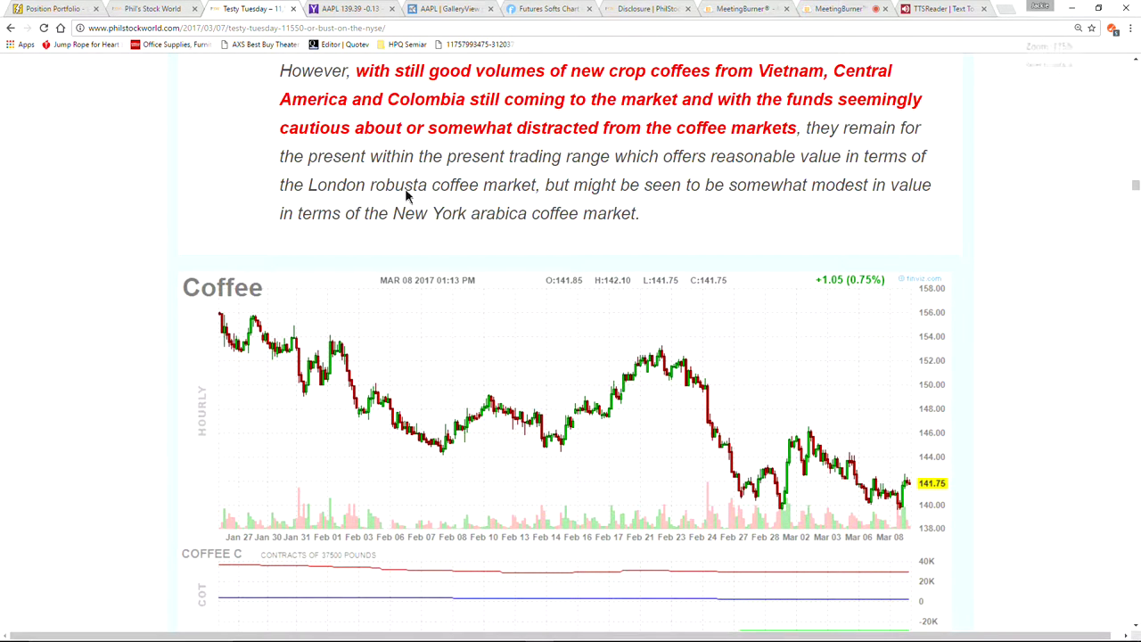
pyautogui.hotkey('ctrl', '-')
pyautogui.hotkey('ctrl', '-')
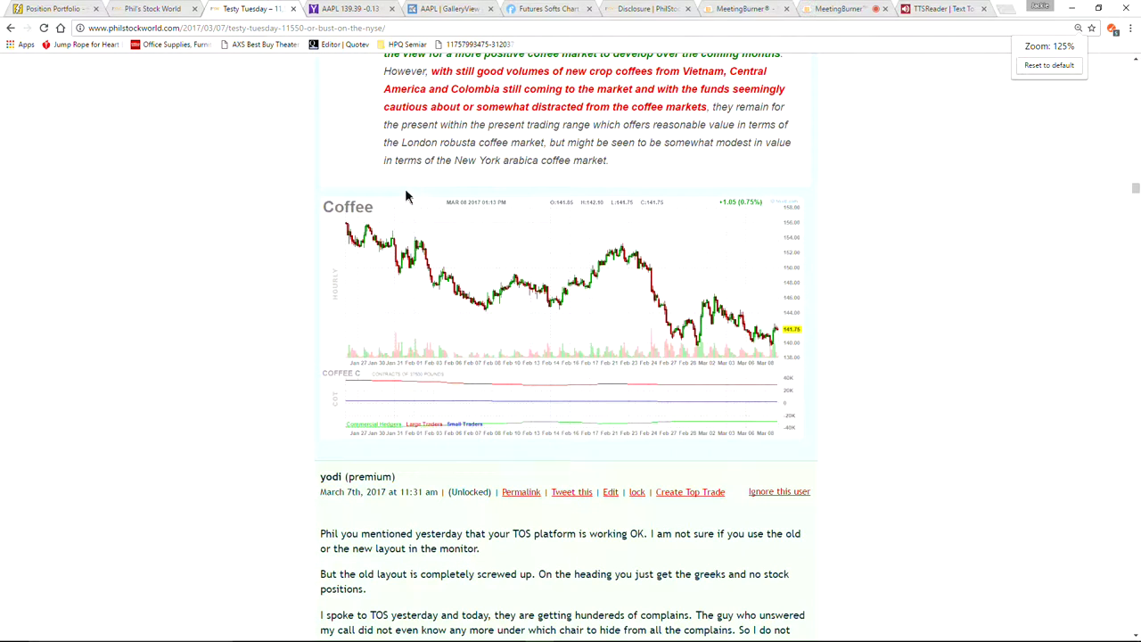
pyautogui.hotkey('ctrl', '-')
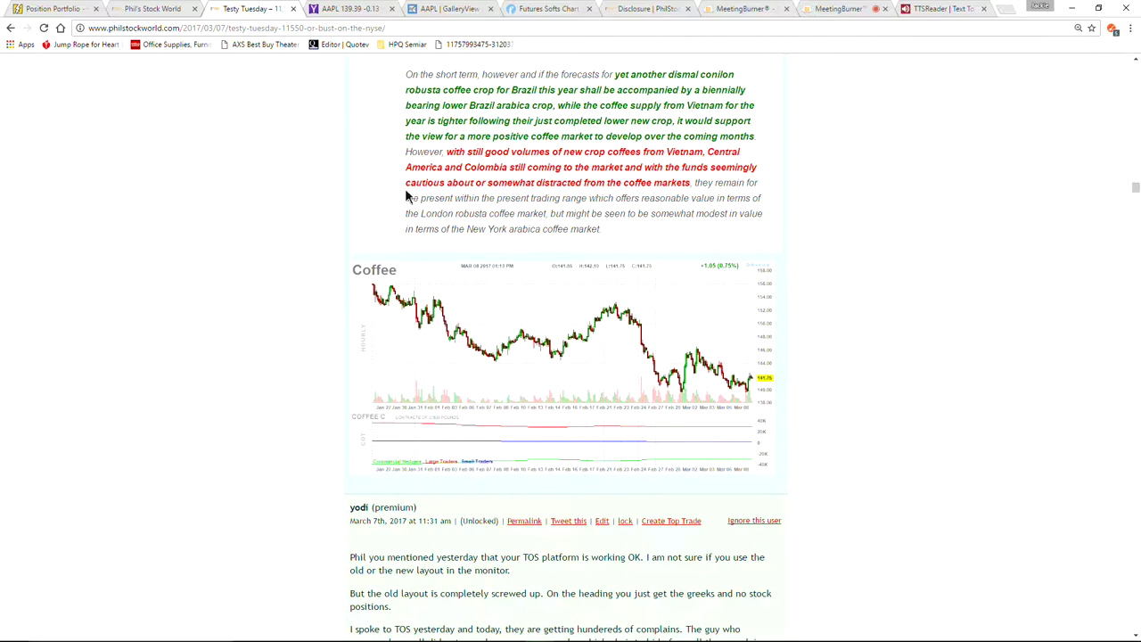
pyautogui.hotkey('ctrl', '+')
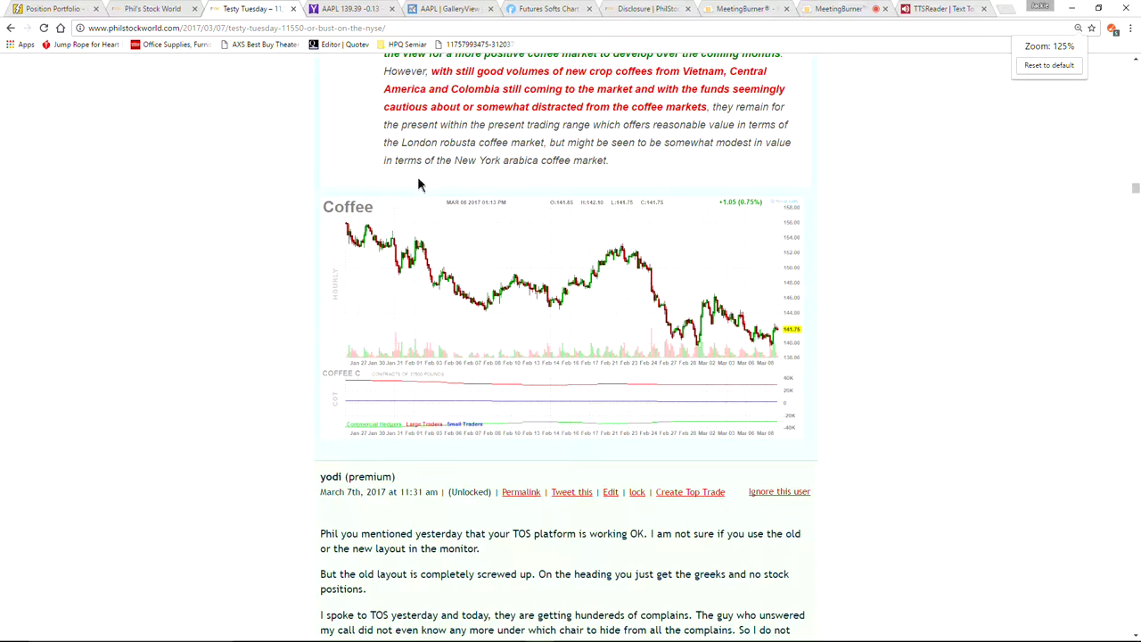
# Look through the article's comments below the coffee chart, as far as the QUIK and GRNBF stock discussion
pyautogui.scroll(1, 422, 194)
pyautogui.scroll(-7, 437, 233)
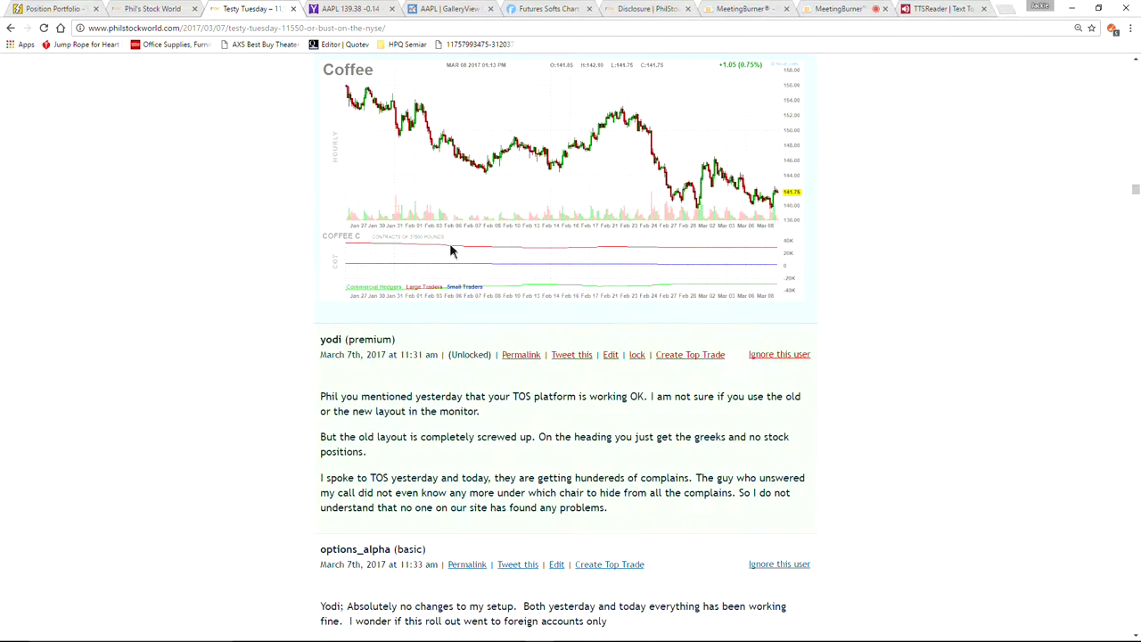
pyautogui.scroll(-4, 2, 262)
pyautogui.scroll(9, 3, 227)
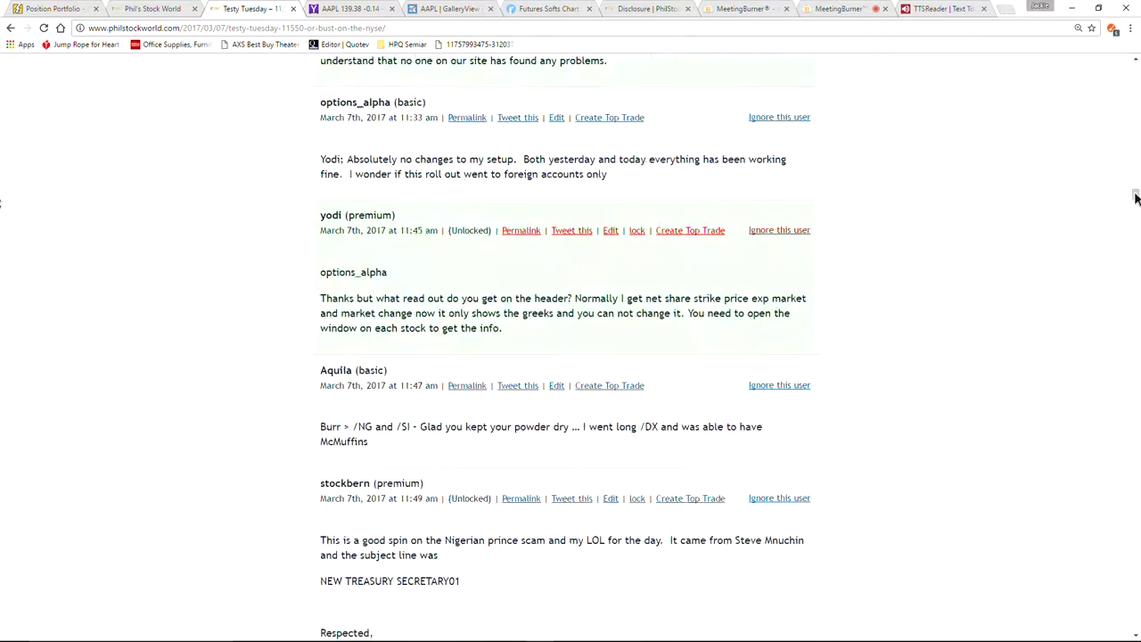
pyautogui.scroll(-15, 1109, 273)
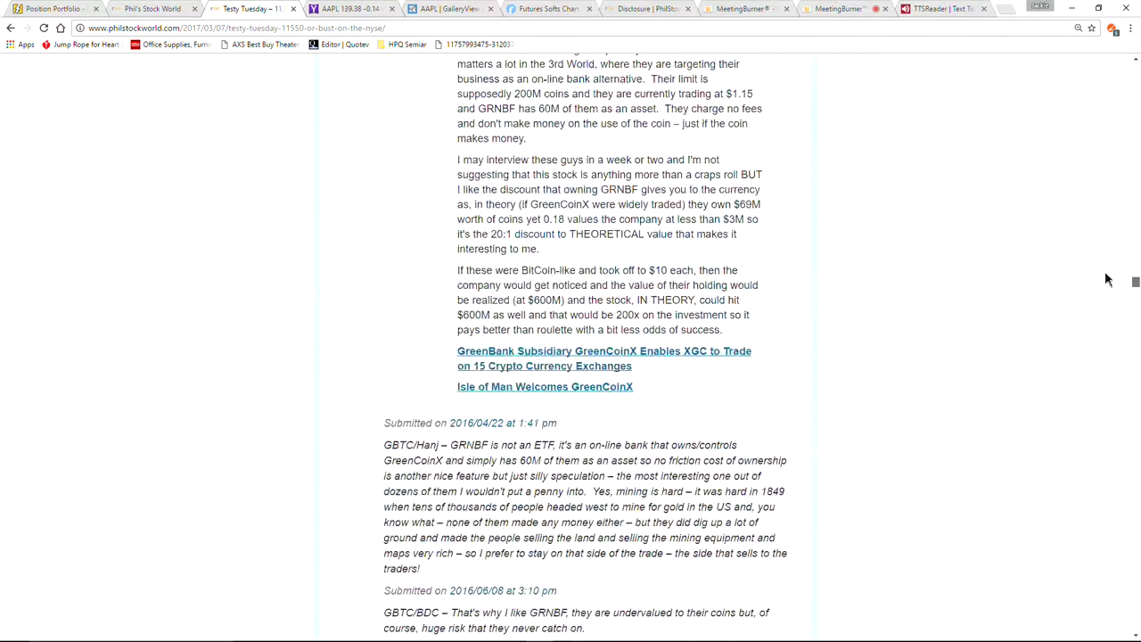
pyautogui.scroll(-10, 1109, 273)
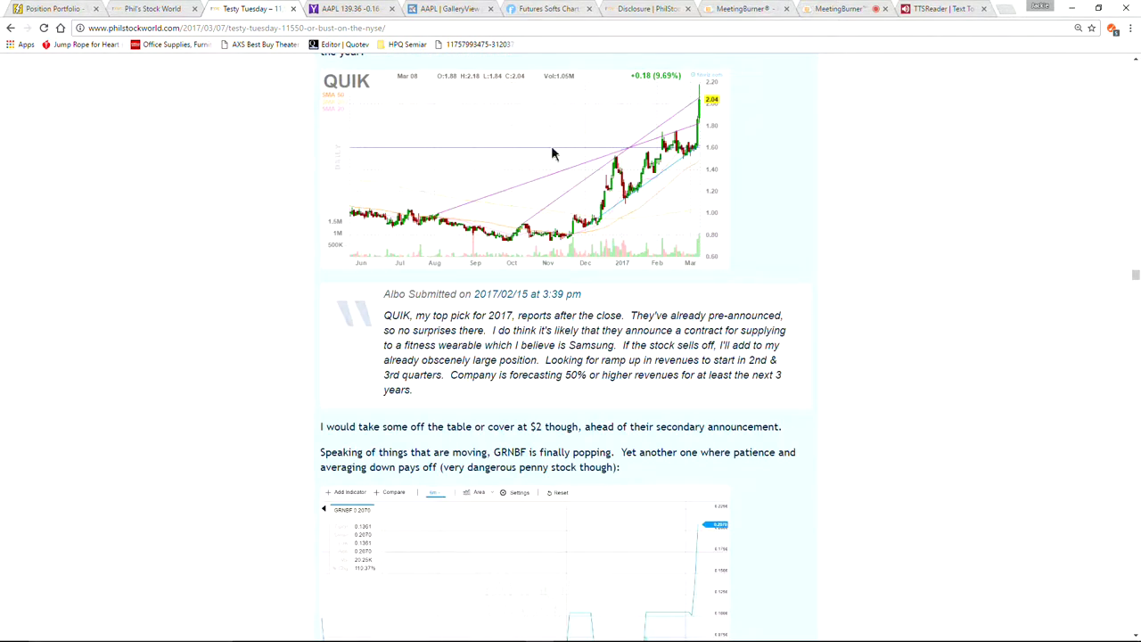
# Open the QUIK chart image in its own browser tab and change the ticker in its address to UNG
pyautogui.rightClick(550, 148)
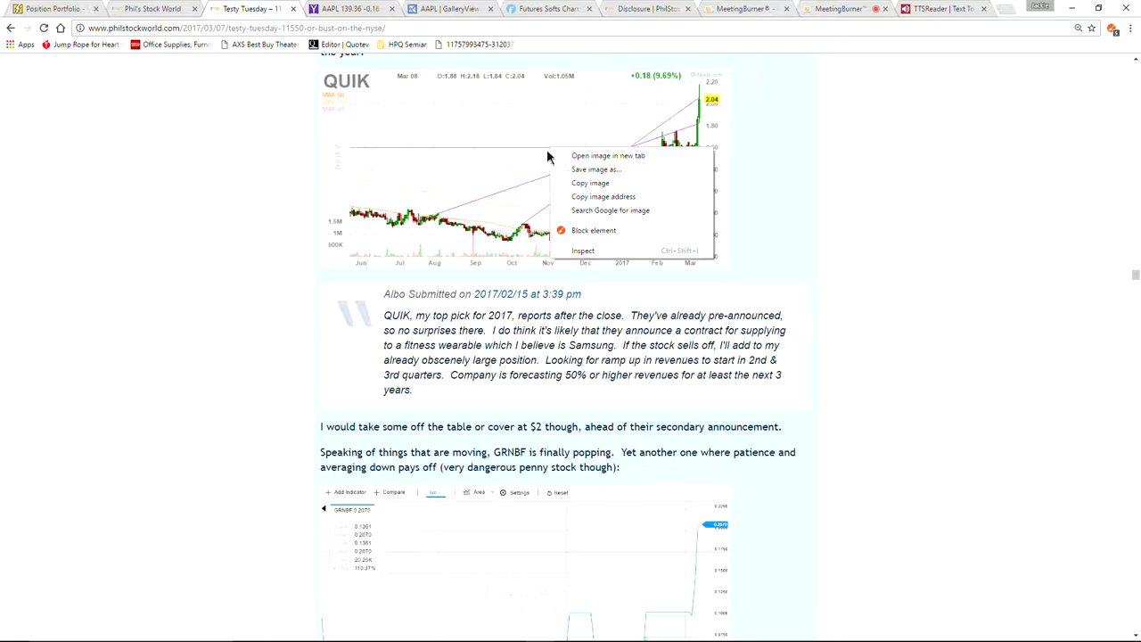
pyautogui.click(613, 156)
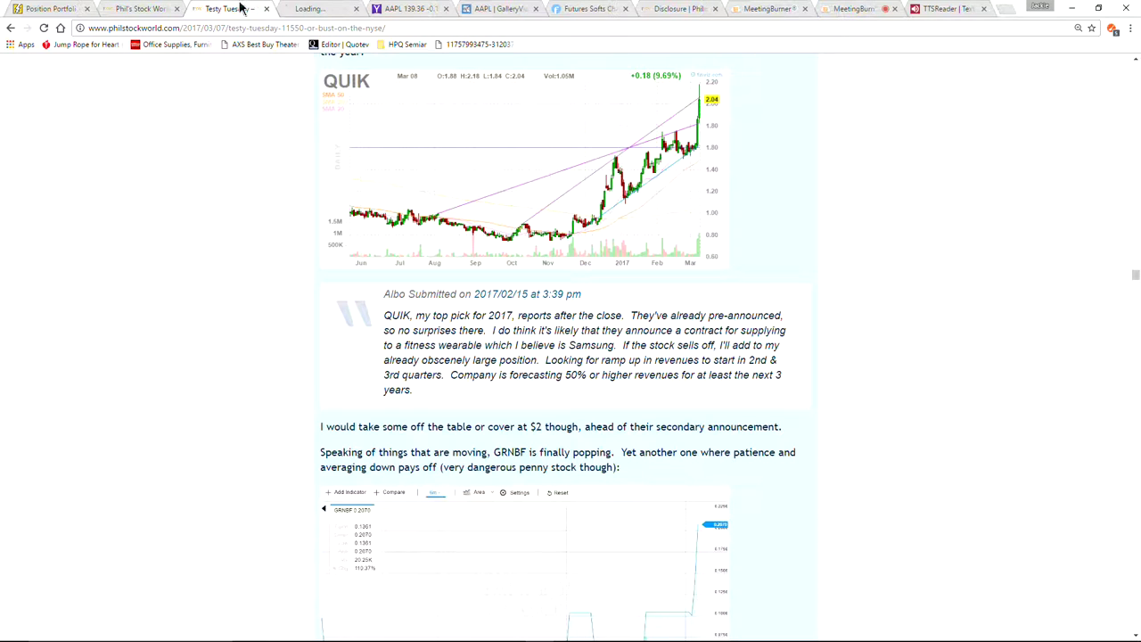
pyautogui.click(314, 9)
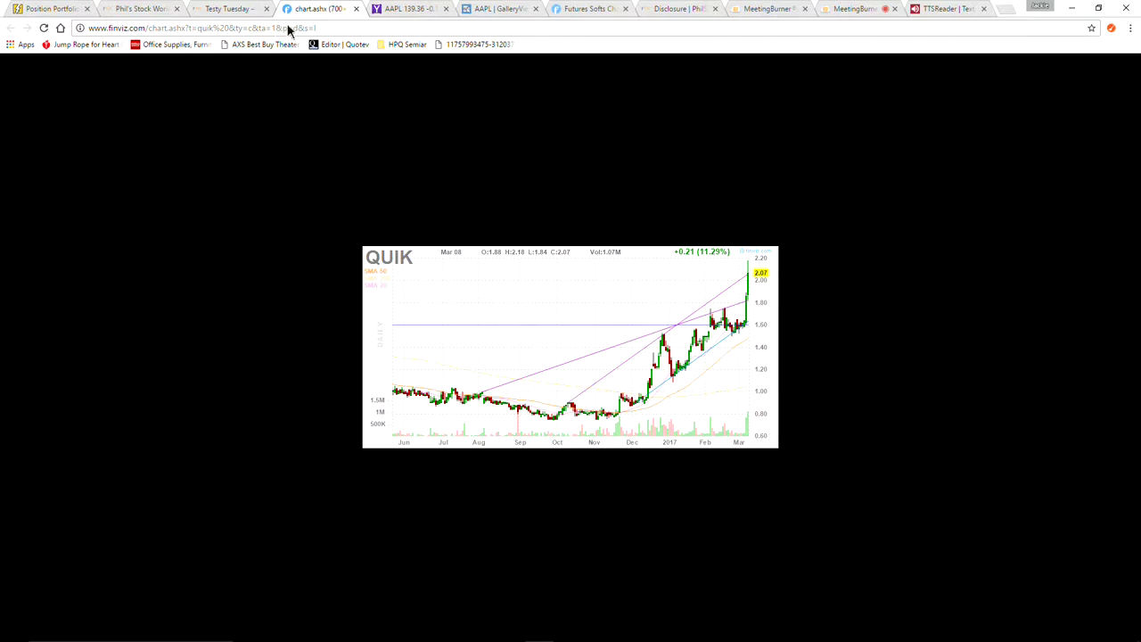
pyautogui.doubleClick(203, 30)
pyautogui.write('ug')
pyautogui.press('Return')
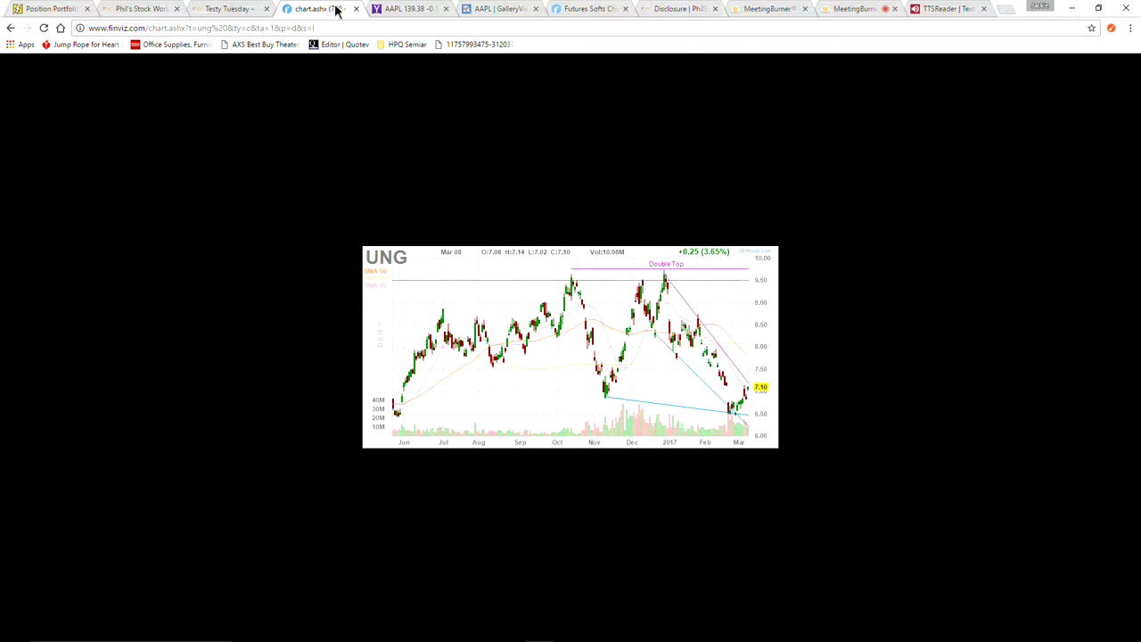
# Open the daily natural gas chart from the Energy group of the Finviz futures charts
pyautogui.click(597, 8)
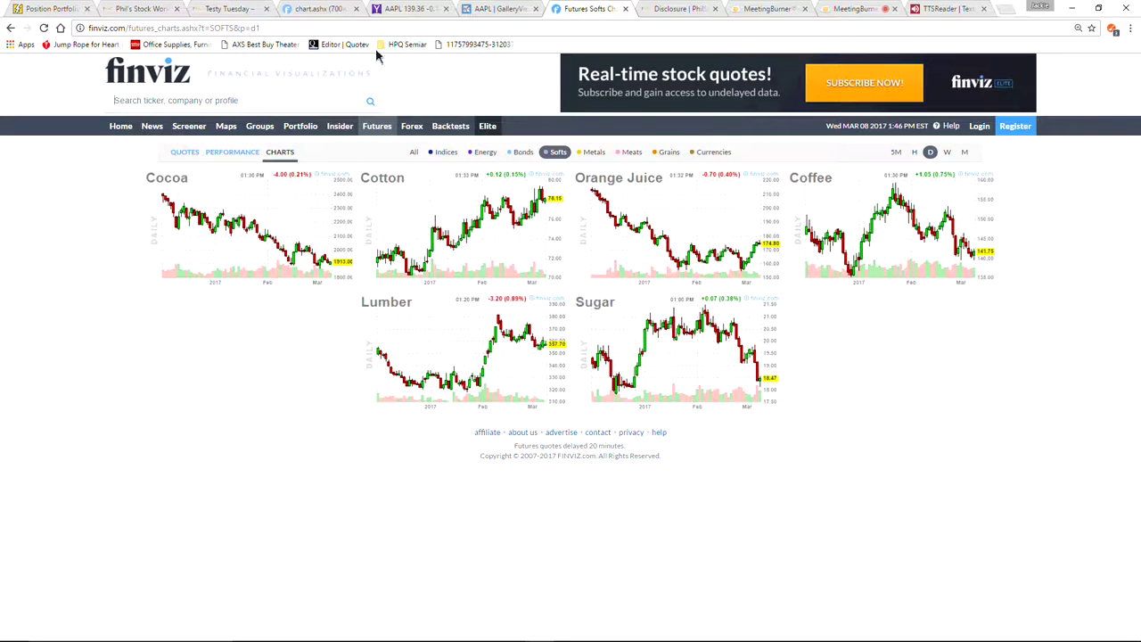
pyautogui.click(449, 152)
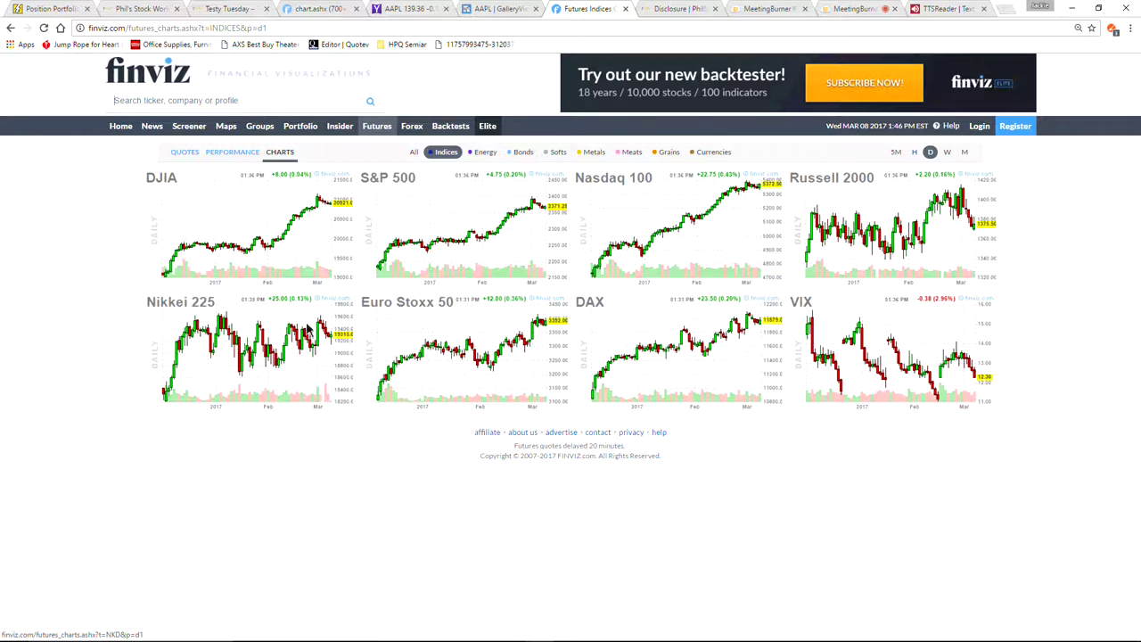
pyautogui.click(479, 153)
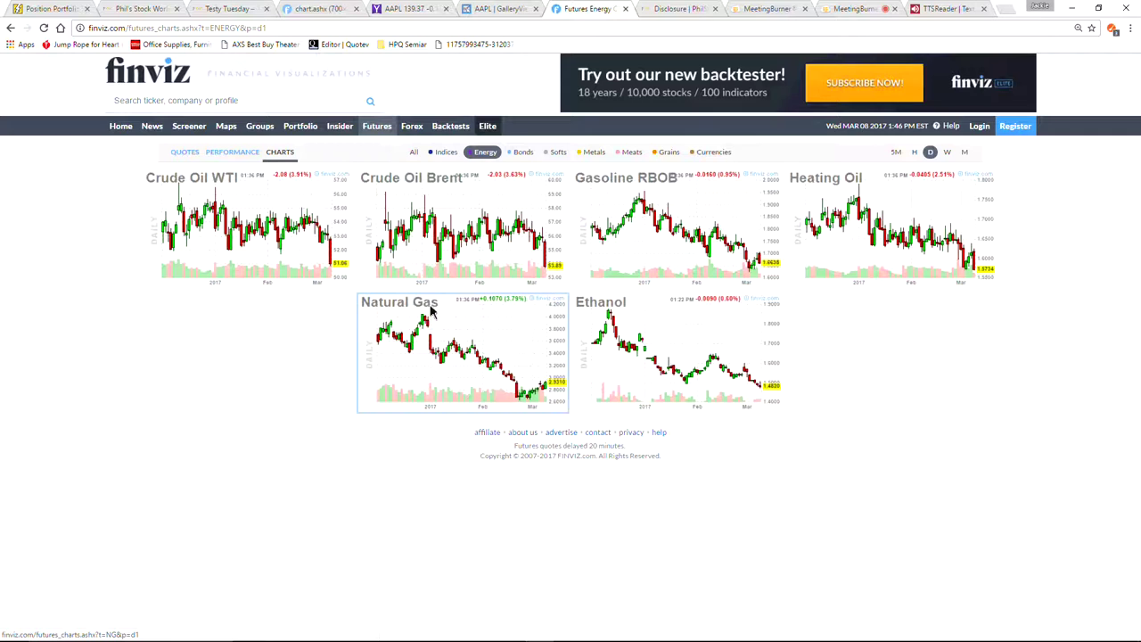
pyautogui.click(423, 347)
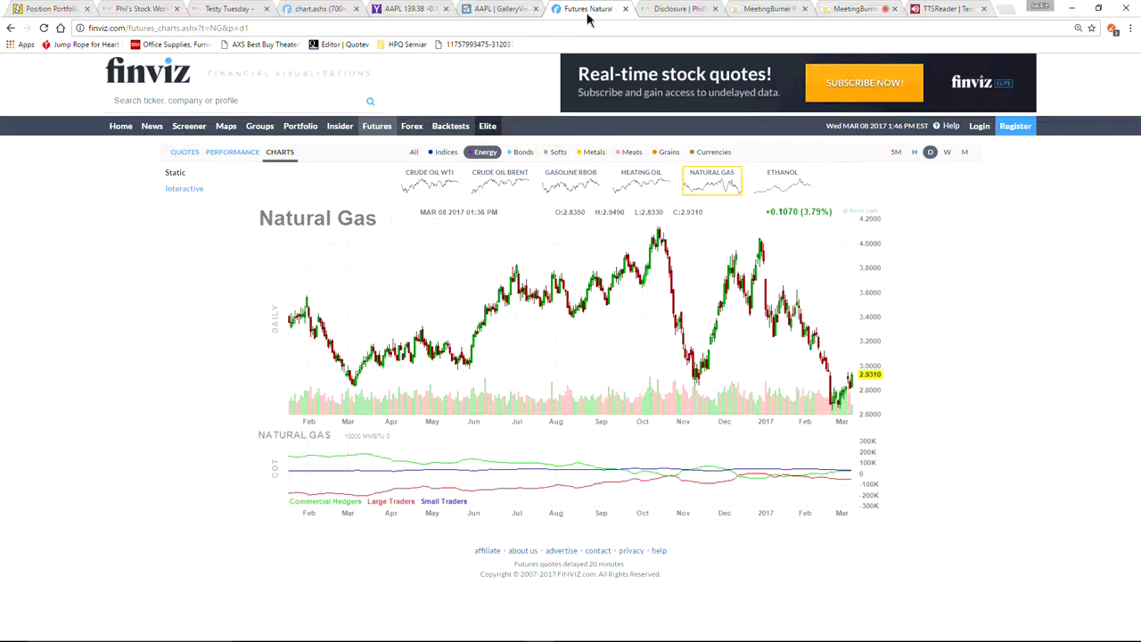
# Detach the UNG chart into a separate window and place it beside the un-maximized main browser window
pyautogui.click(332, 9)
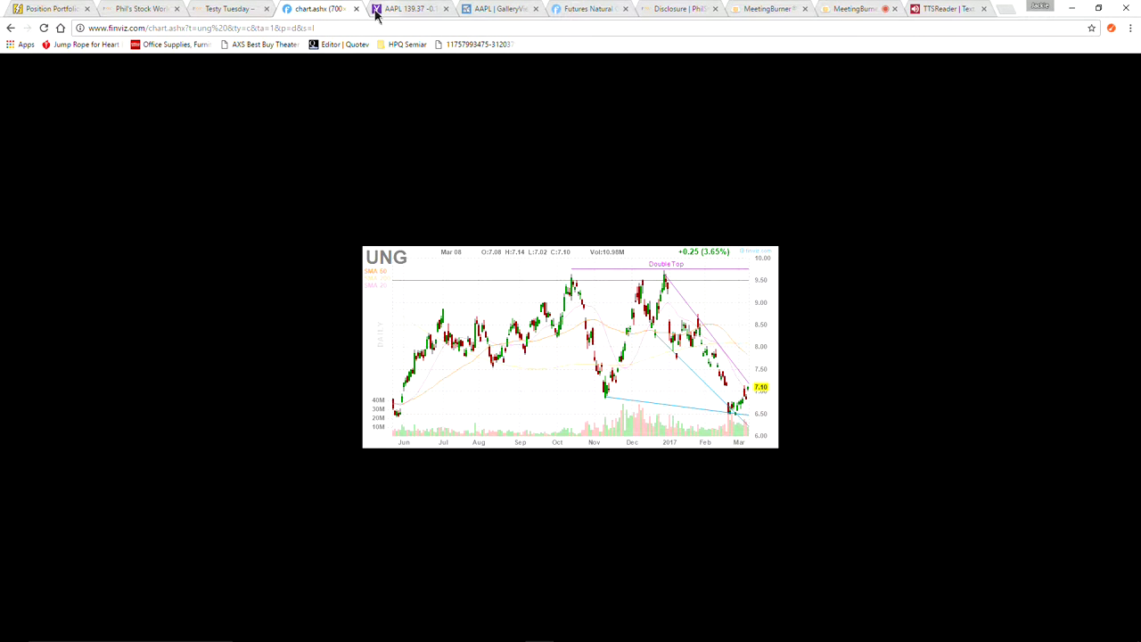
pyautogui.moveTo(328, 12); pyautogui.dragTo(252, 85)
pyautogui.doubleClick(253, 84)
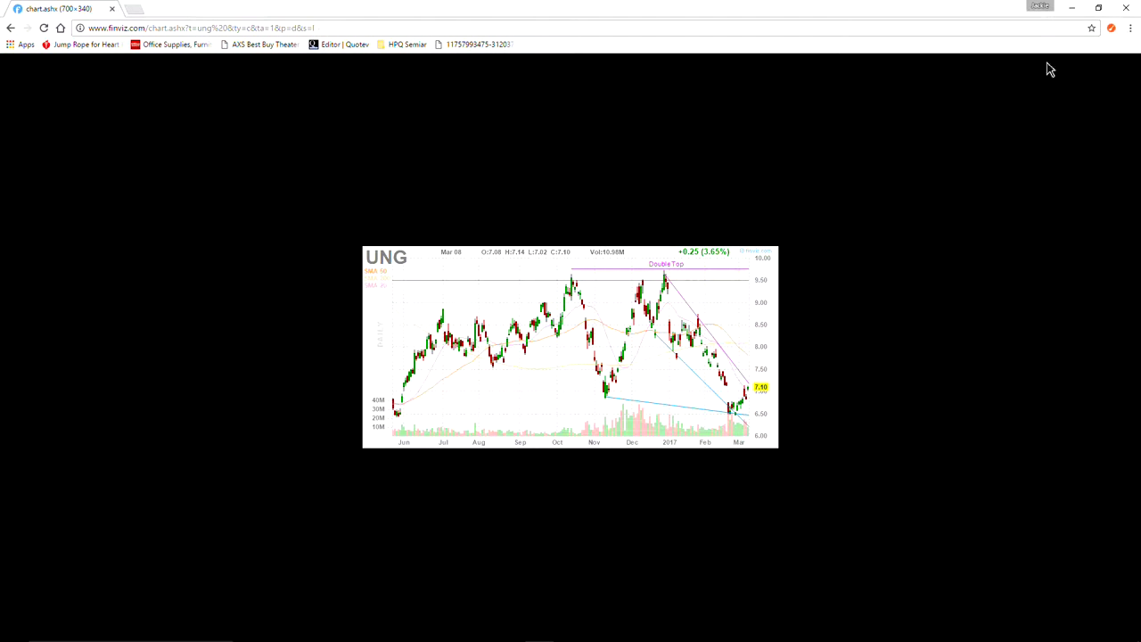
pyautogui.click(1097, 9)
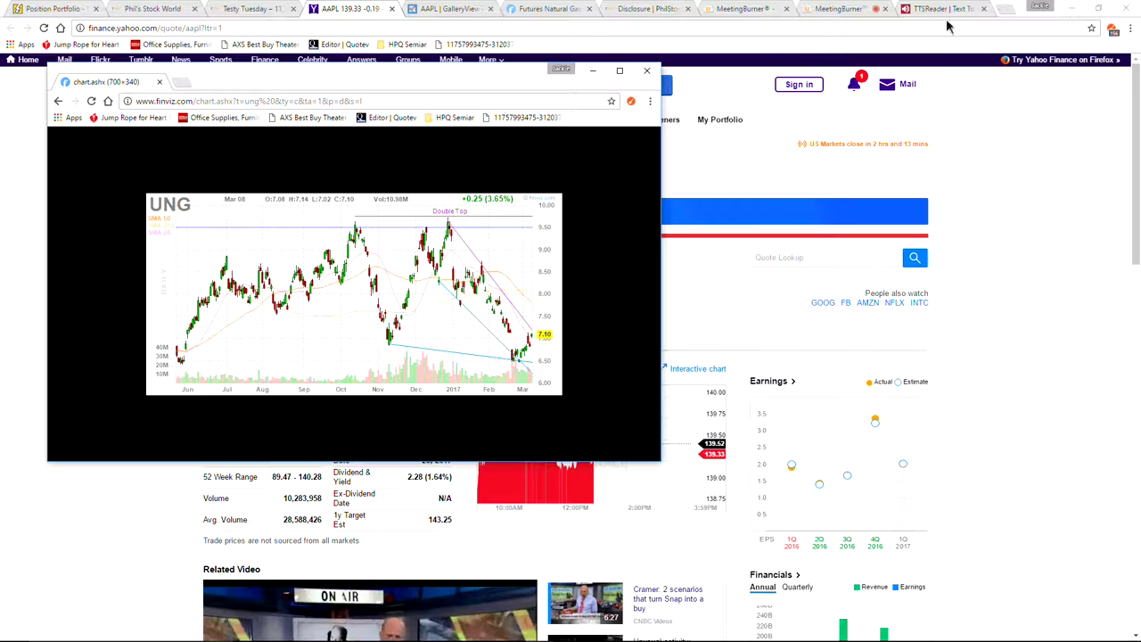
pyautogui.click(1100, 10)
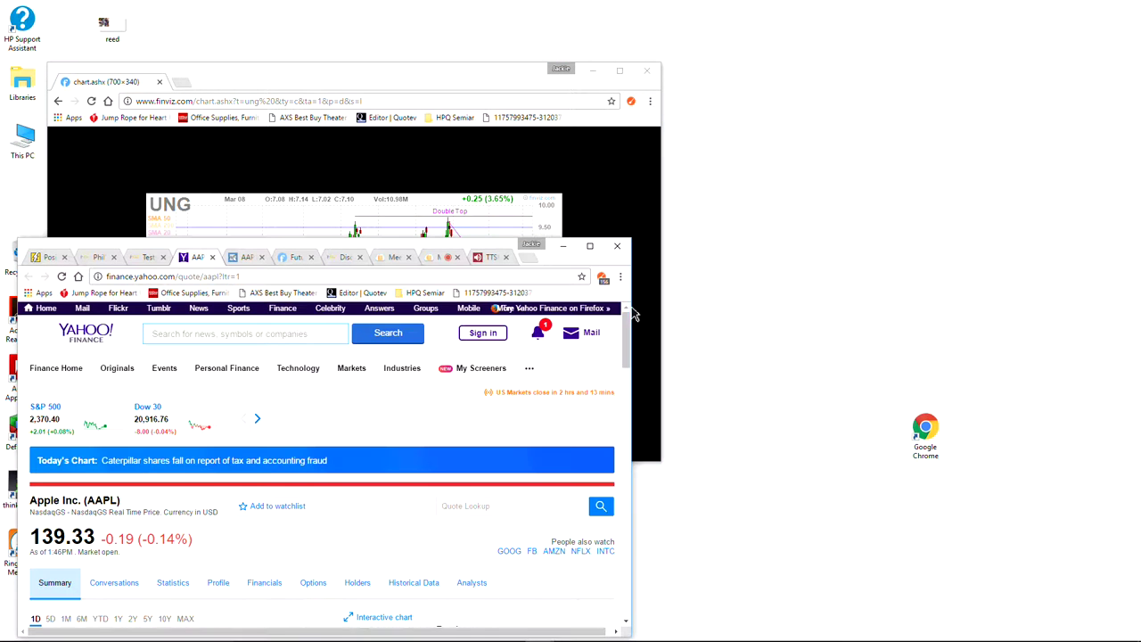
pyautogui.moveTo(406, 254); pyautogui.dragTo(919, 17)
pyautogui.moveTo(326, 69); pyautogui.dragTo(275, 8)
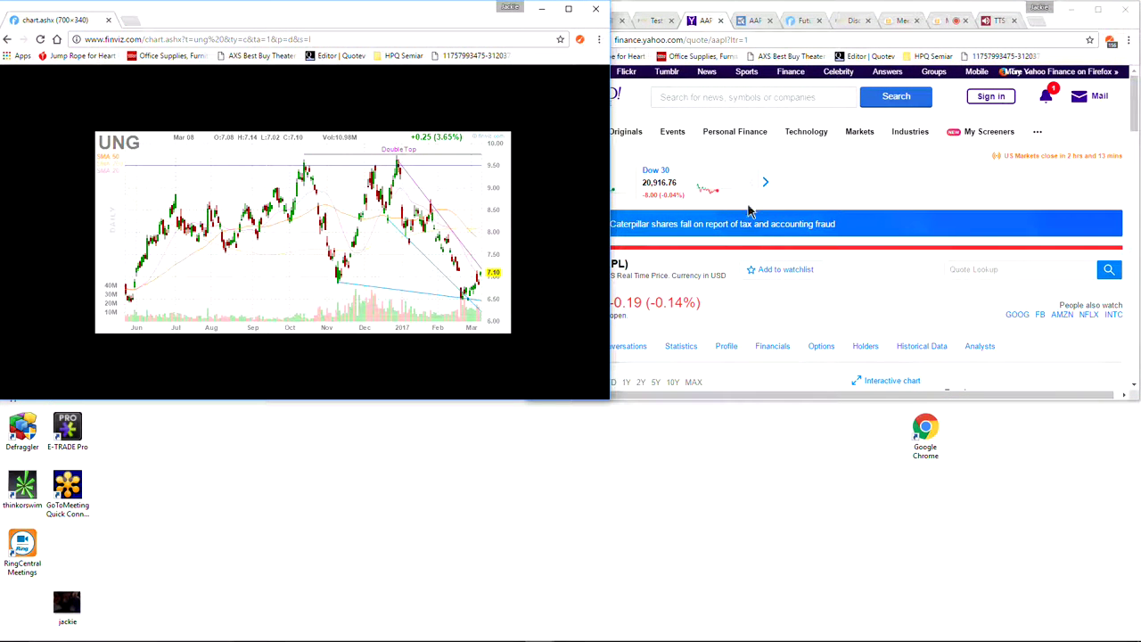
# Show the natural gas futures chart in the main window, make that window taller and reposition the UNG window to compare recent prices
pyautogui.click(807, 21)
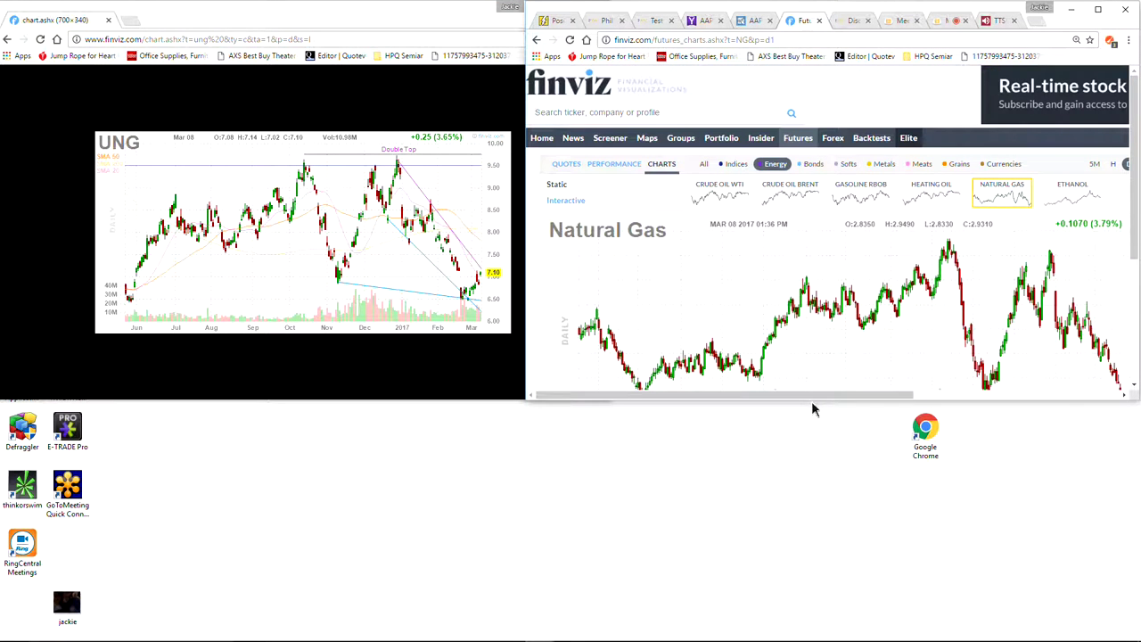
pyautogui.moveTo(815, 400); pyautogui.dragTo(815, 457)
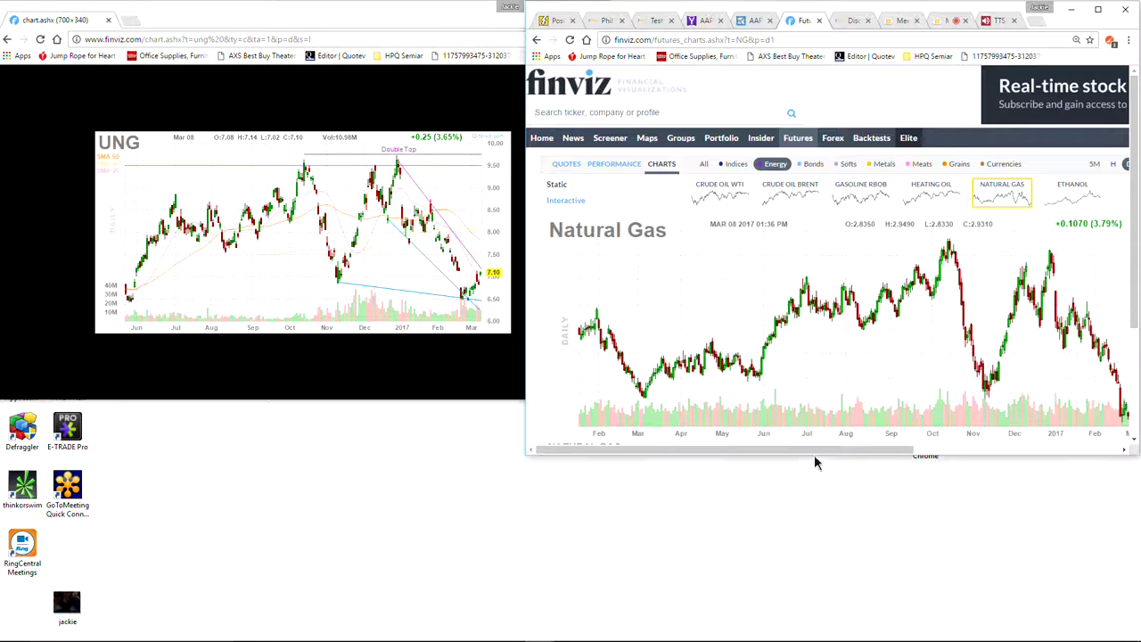
pyautogui.click(269, 21)
pyautogui.moveTo(268, 21); pyautogui.dragTo(602, 146)
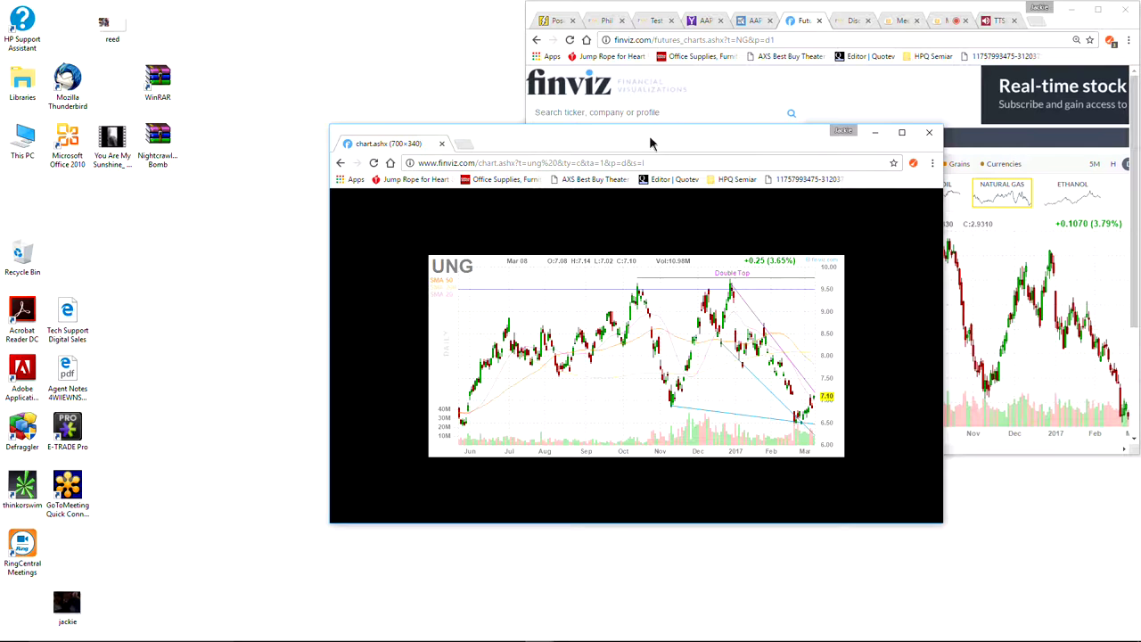
pyautogui.moveTo(650, 143); pyautogui.dragTo(339, 137)
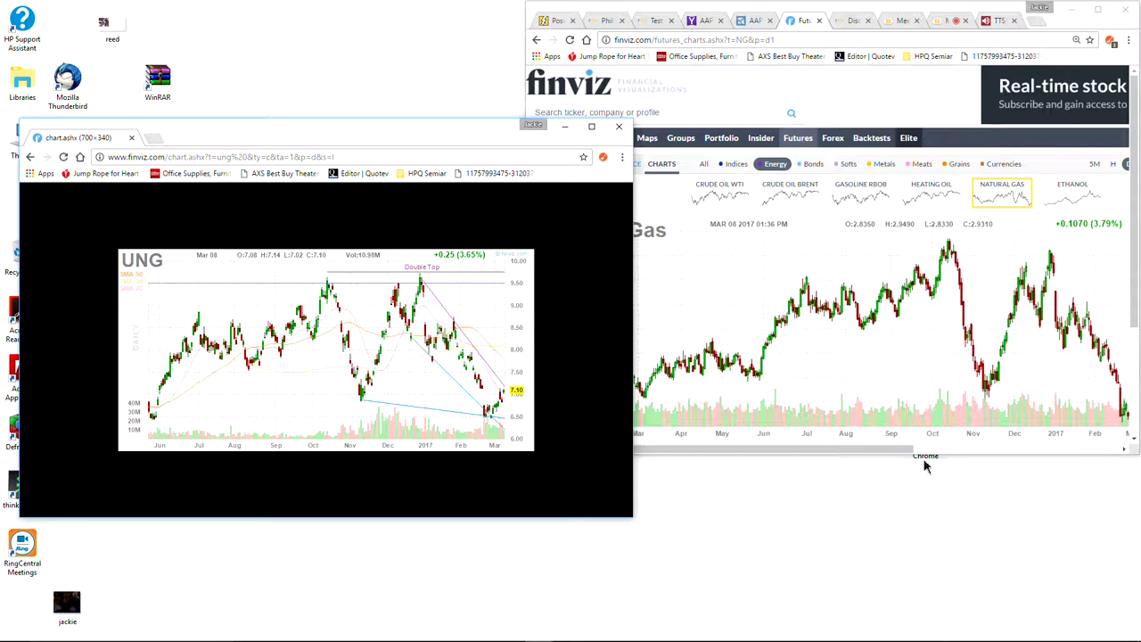
pyautogui.moveTo(910, 451); pyautogui.dragTo(993, 454)
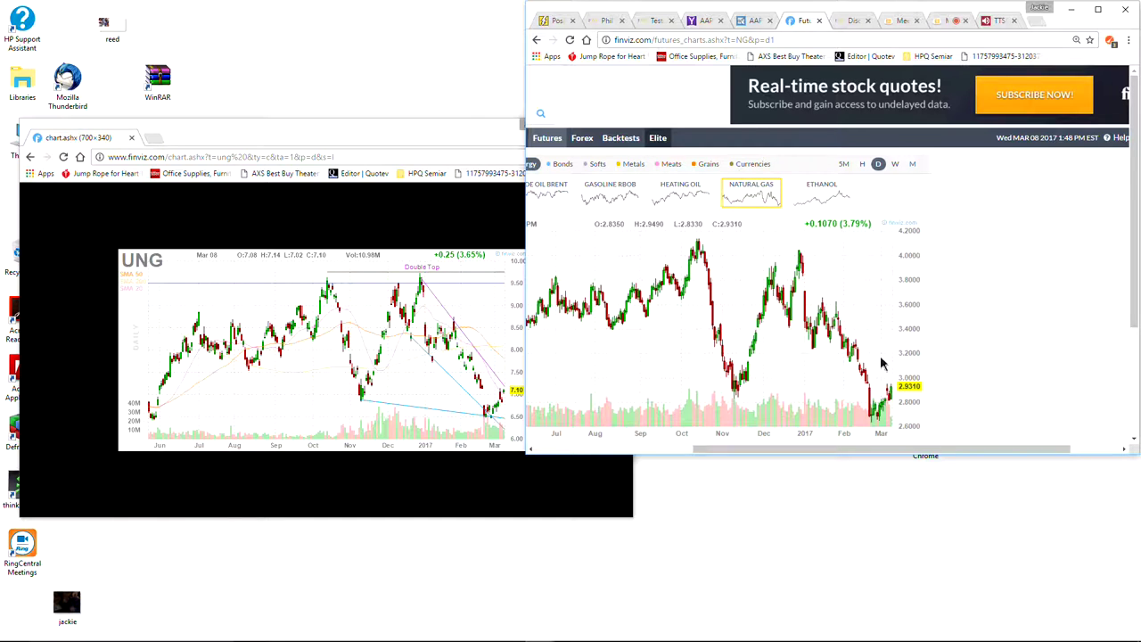
pyautogui.click(419, 315)
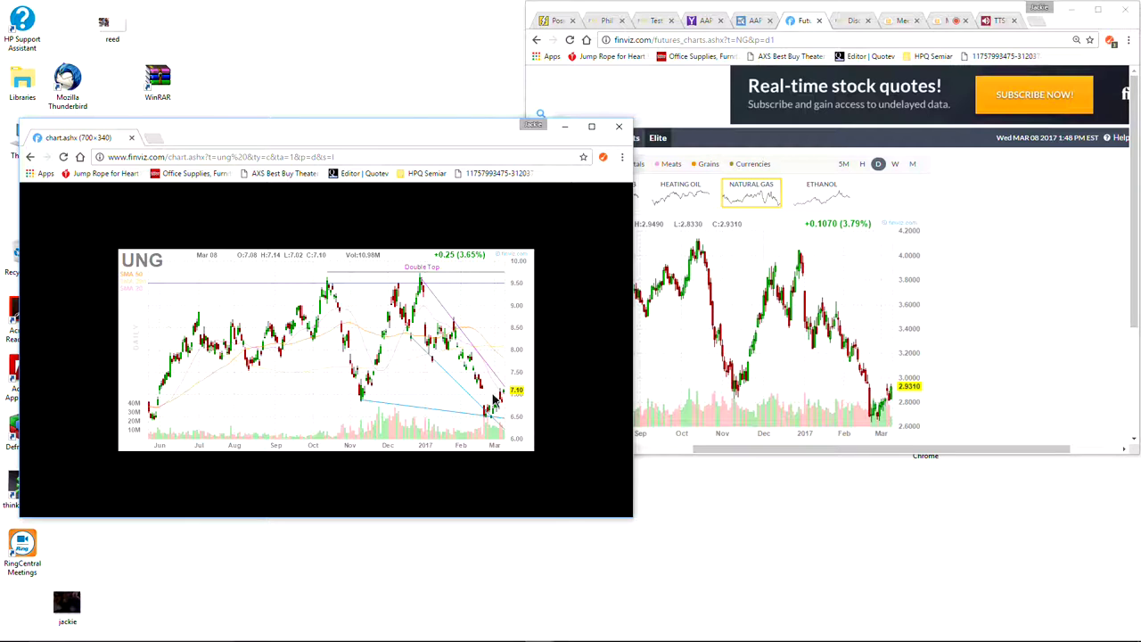
# Switch to Calculator, divide 2 by 9 and minimize it
pyautogui.moveTo(383, 638)
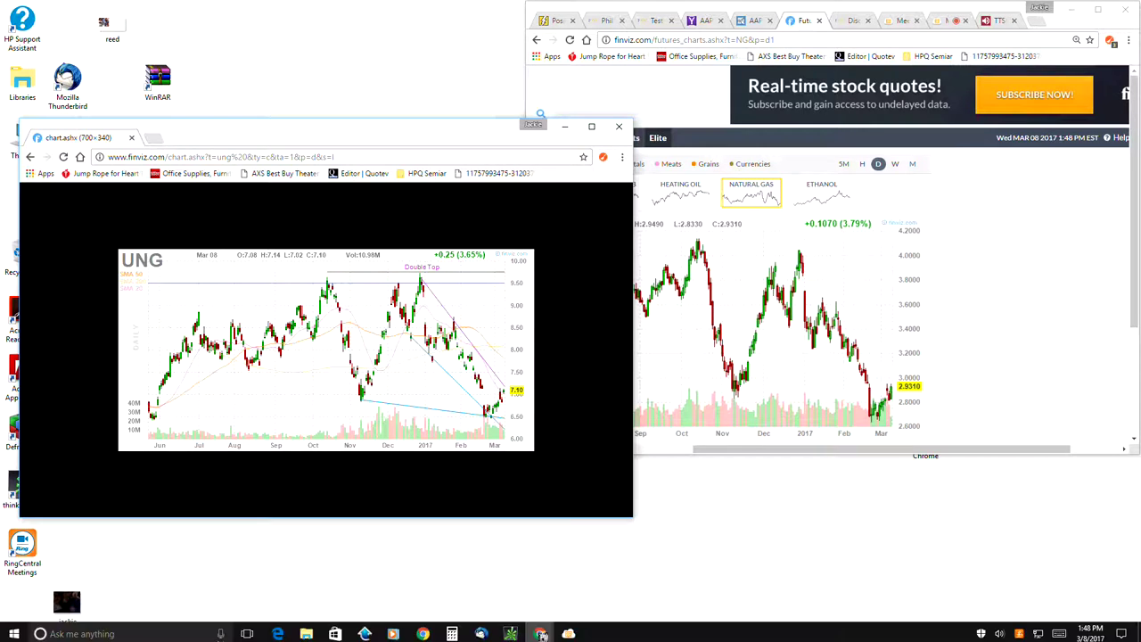
pyautogui.click(451, 630)
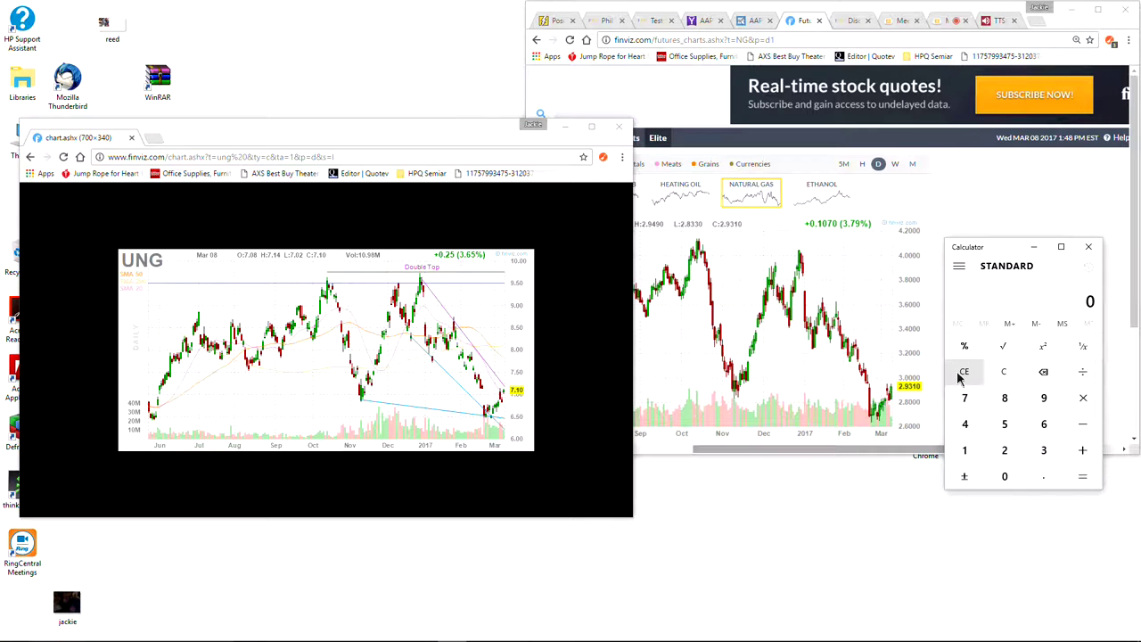
pyautogui.write('2/9')
pyautogui.press('Return')
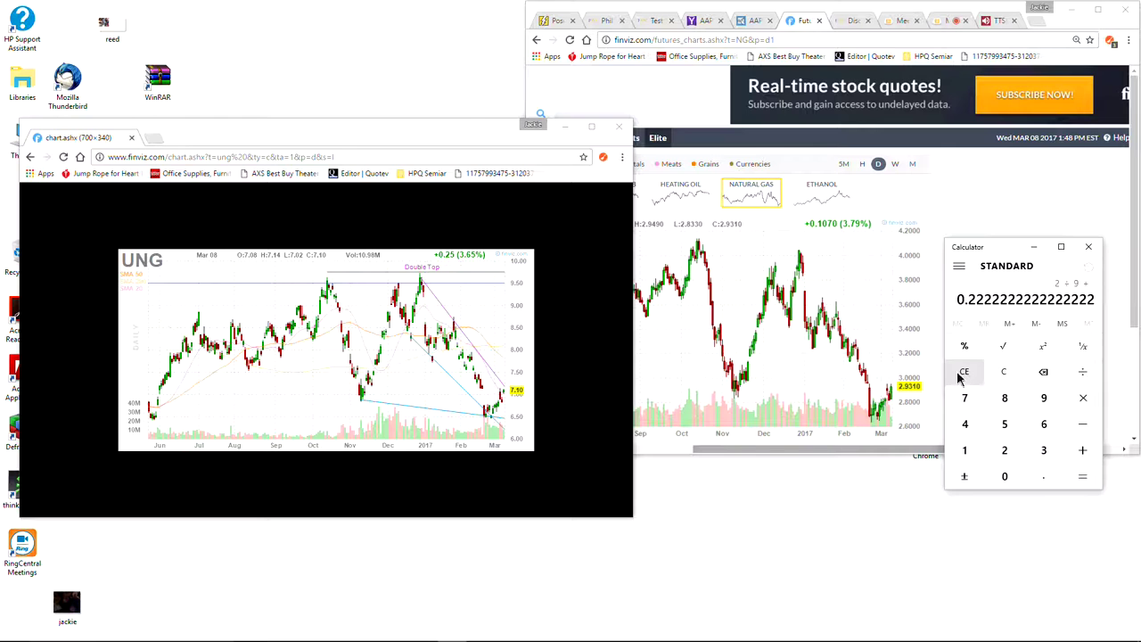
pyautogui.click(1034, 247)
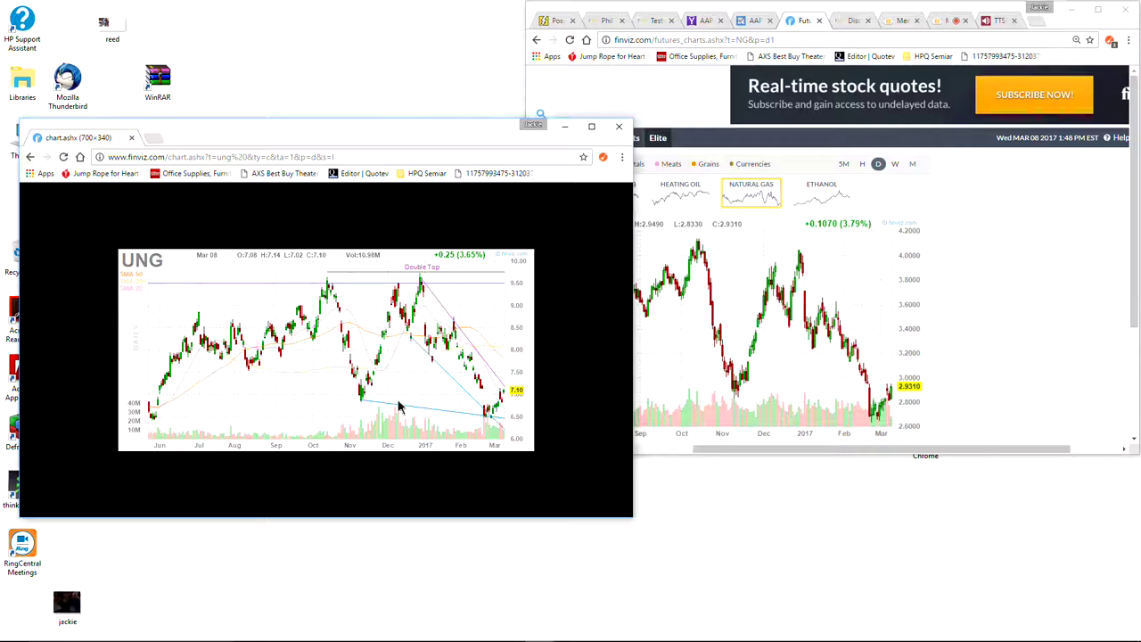
# Merge the UNG chart window back into the main browser window as a tab and maximize that window
pyautogui.moveTo(392, 121); pyautogui.dragTo(335, 118)
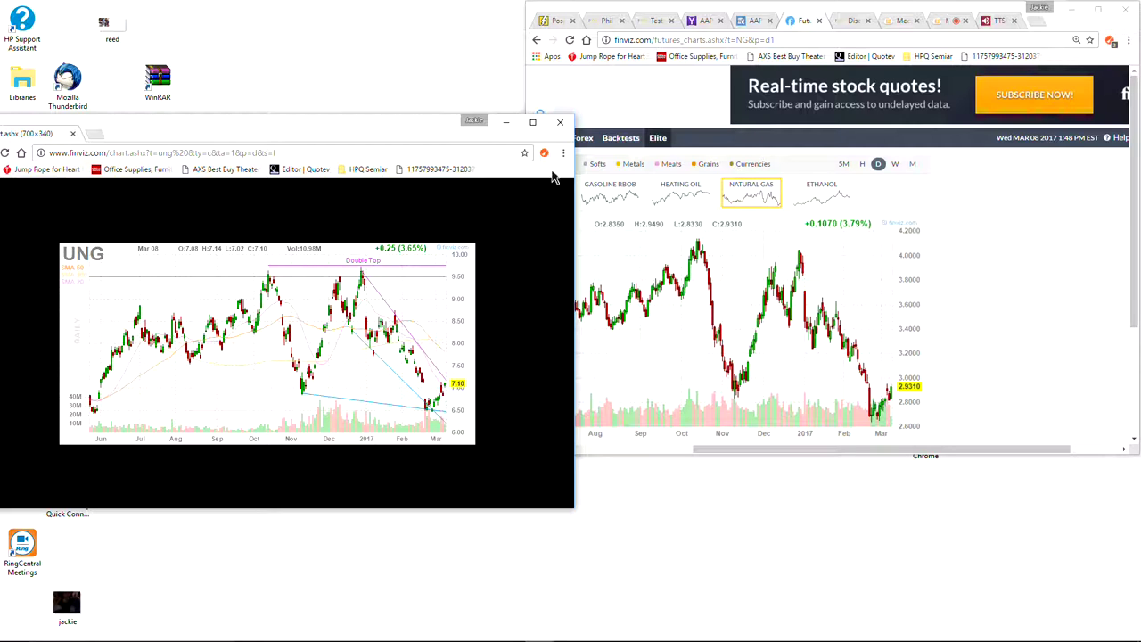
pyautogui.moveTo(354, 133); pyautogui.dragTo(808, 127)
pyautogui.moveTo(482, 131); pyautogui.dragTo(689, 30)
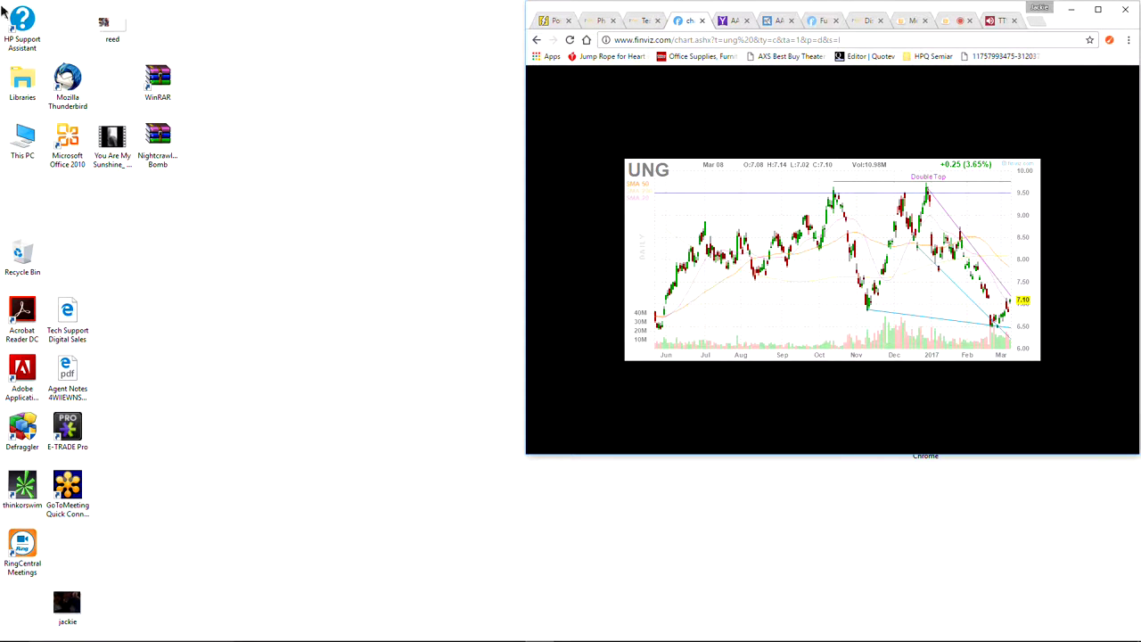
pyautogui.click(1098, 10)
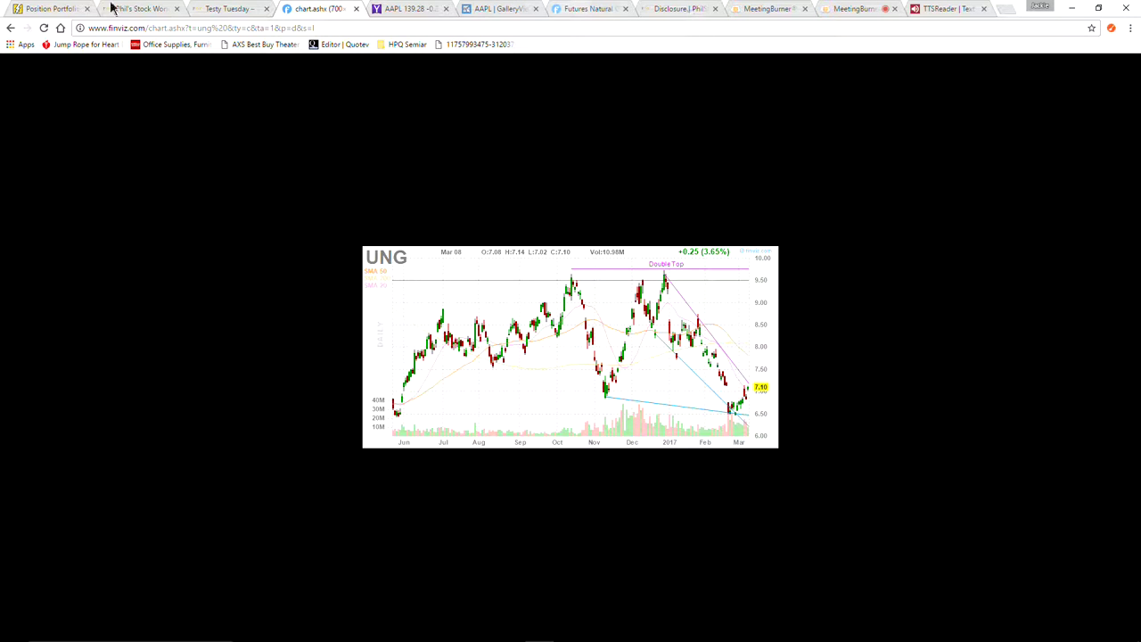
# Review the UNG 2019 January 6.00 call and 9.00 put positions in the PowerOptions portfolio
pyautogui.click(45, 11)
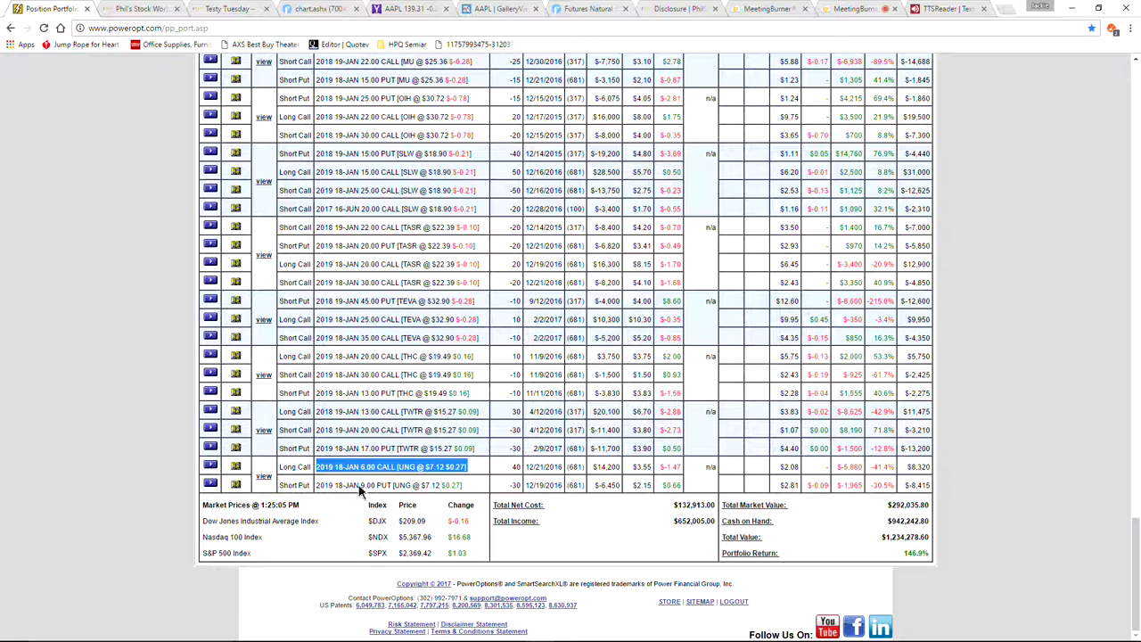
pyautogui.moveTo(908, 485); pyautogui.dragTo(933, 489)
pyautogui.click(925, 486)
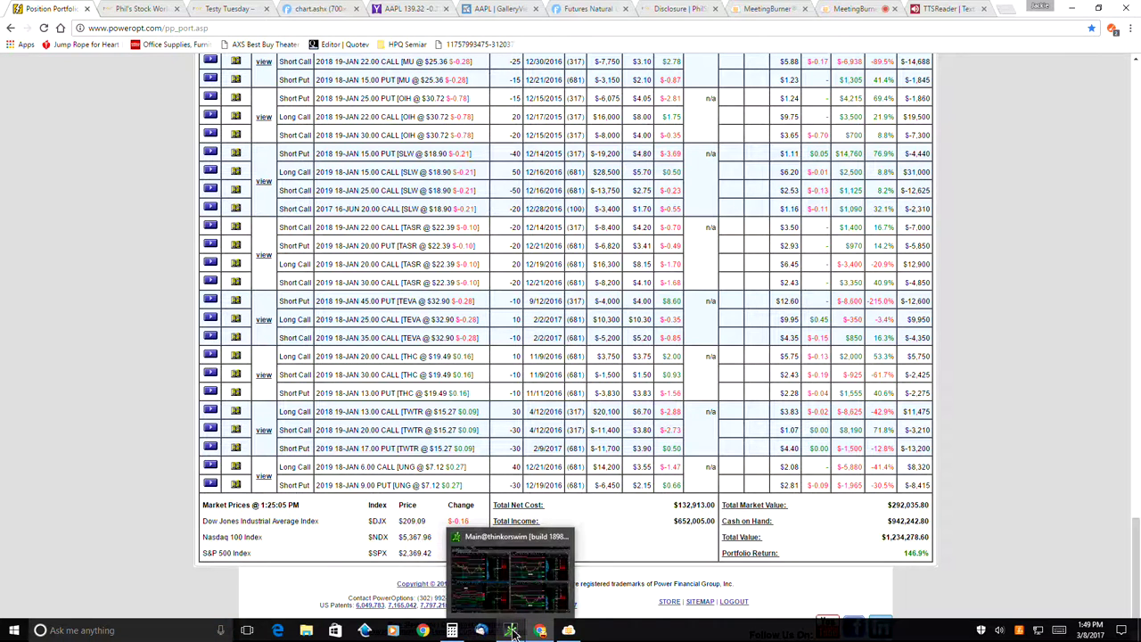
# Switch to thinkorswim and load the option chain for UNG in the all-products trade view
pyautogui.click(511, 631)
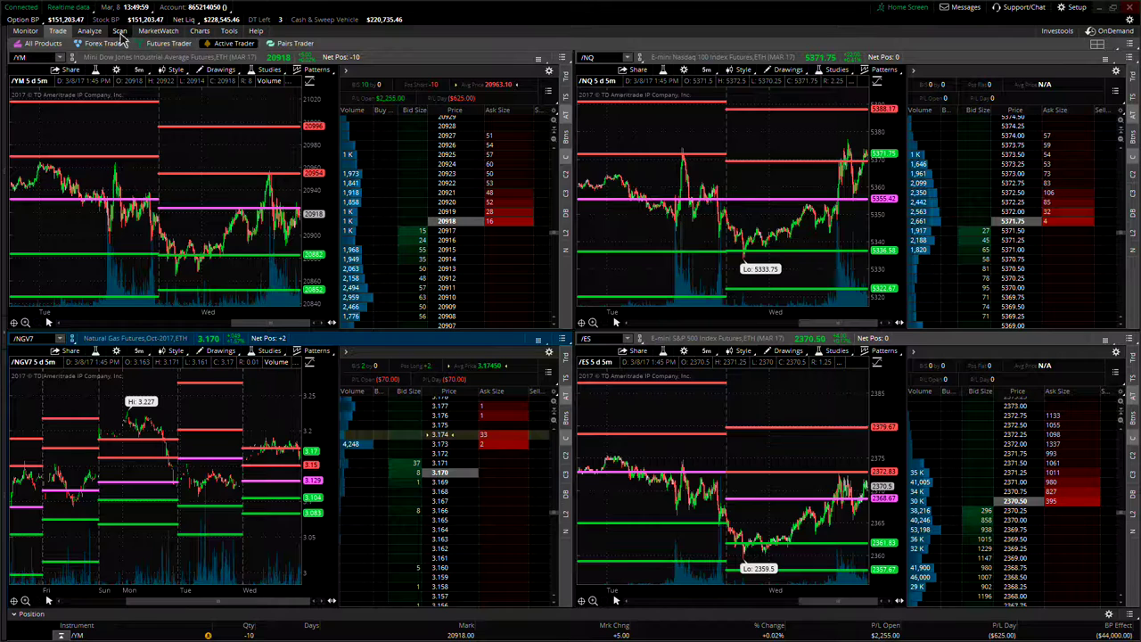
pyautogui.click(25, 30)
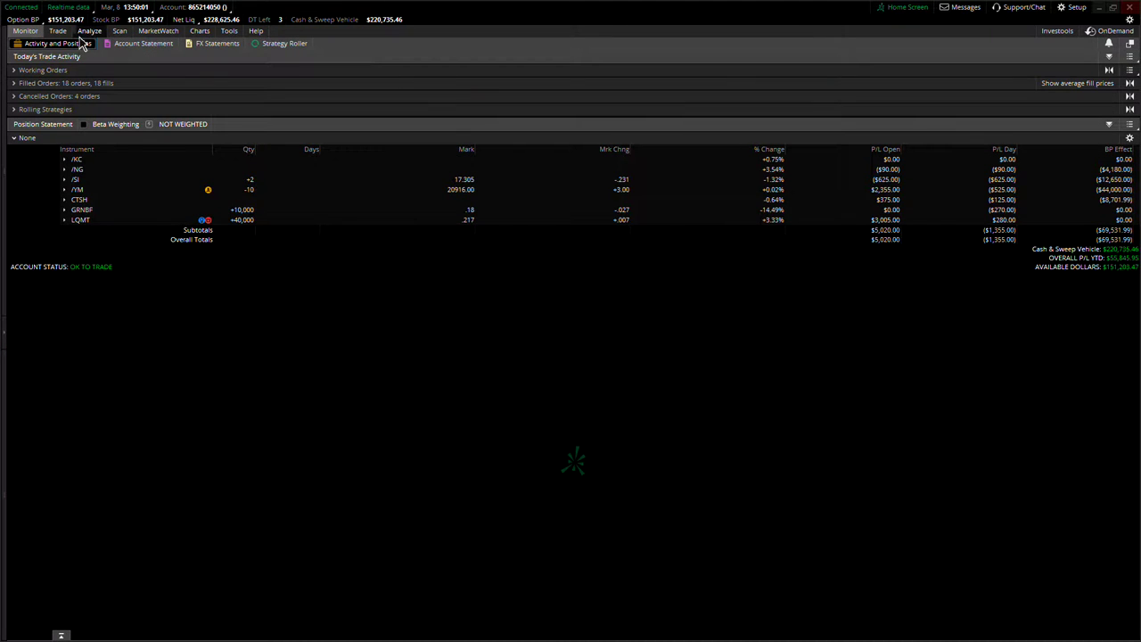
pyautogui.click(57, 30)
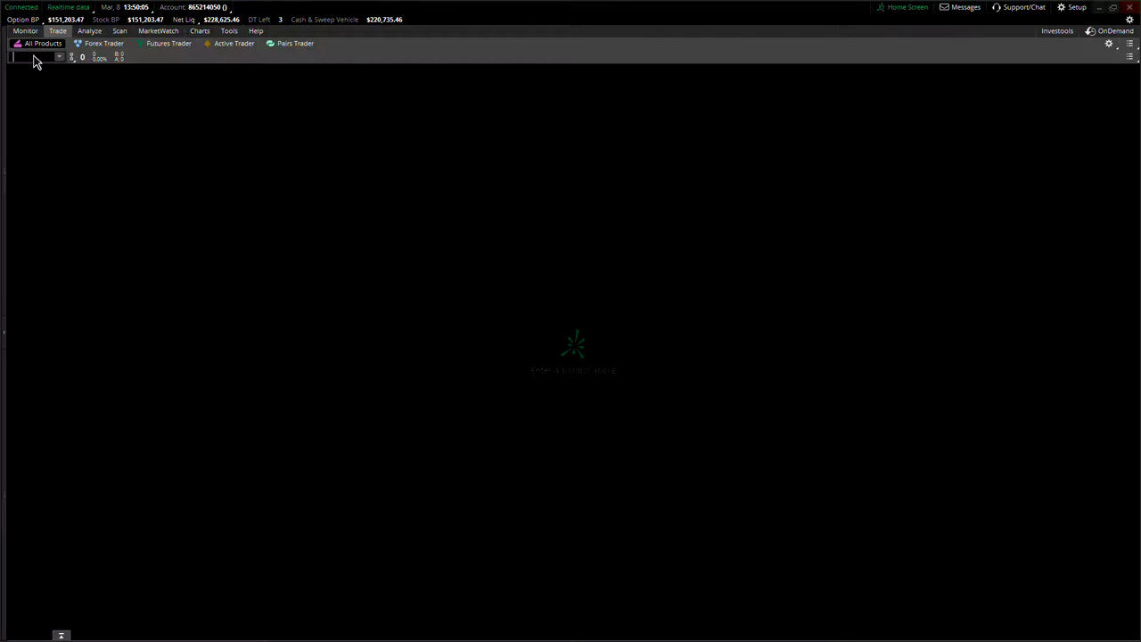
pyautogui.click(34, 59)
pyautogui.write('UNG')
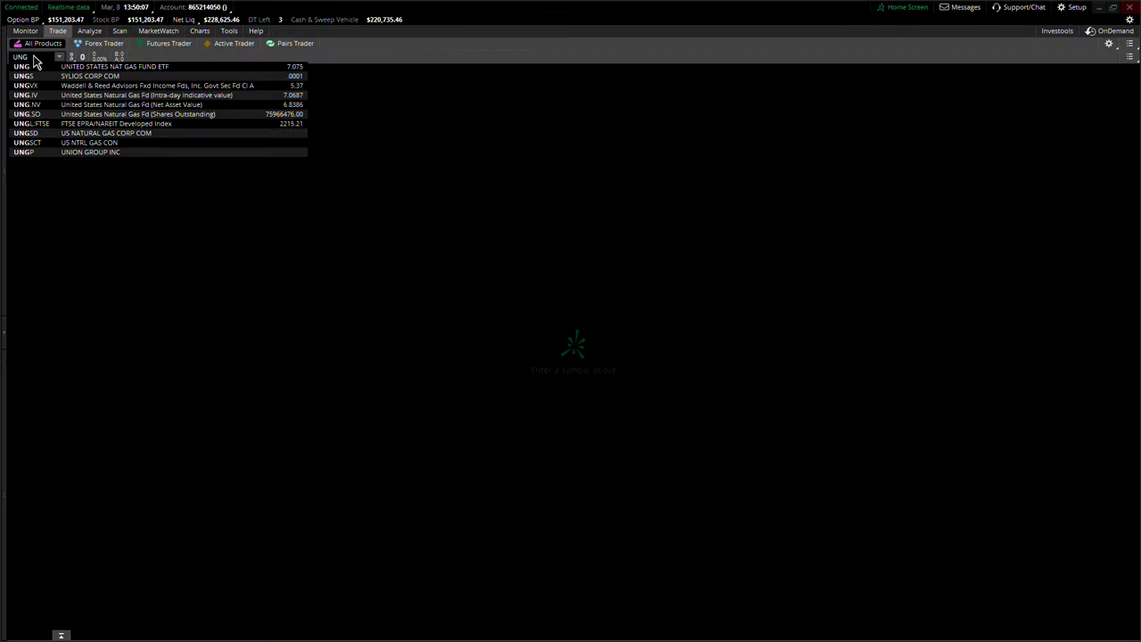
pyautogui.press('Return')
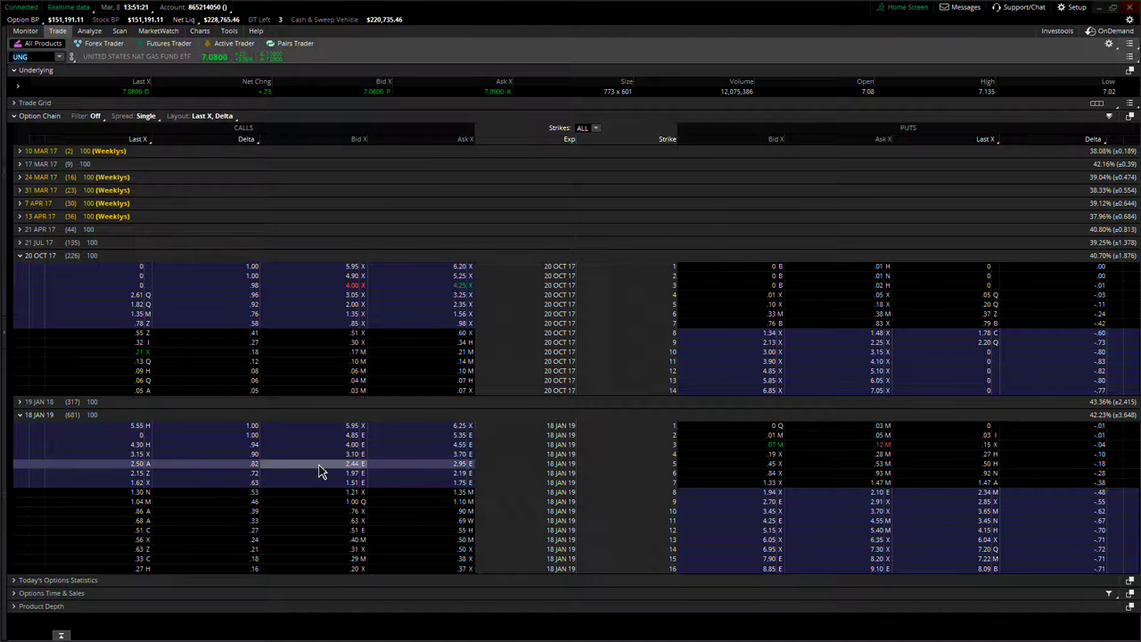
# Minimize thinkorswim and return to the Finviz natural gas futures chart
pyautogui.click(1102, 9)
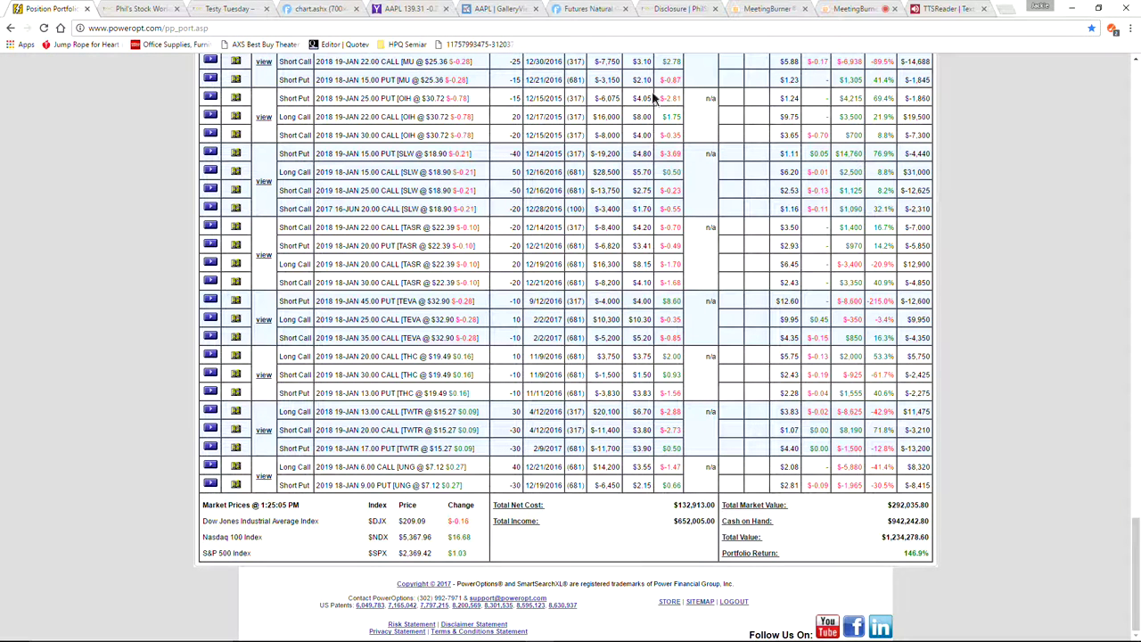
pyautogui.click(570, 9)
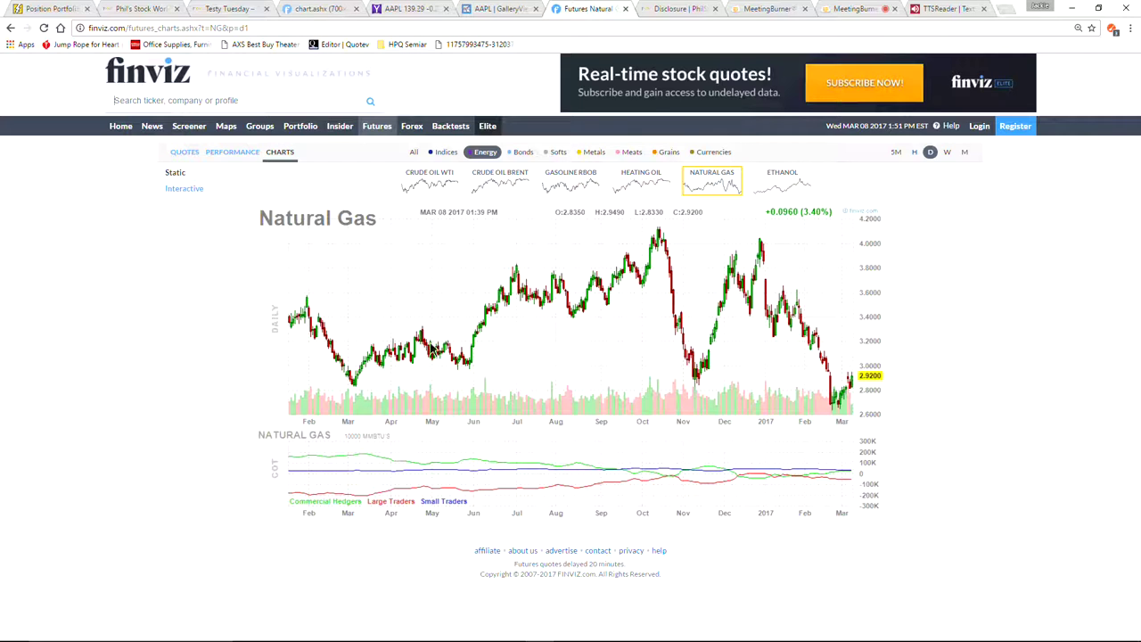
# Switch the Finviz natural gas futures chart to the weekly timeframe and check the MeetingBurner webinar chat
pyautogui.click(948, 154)
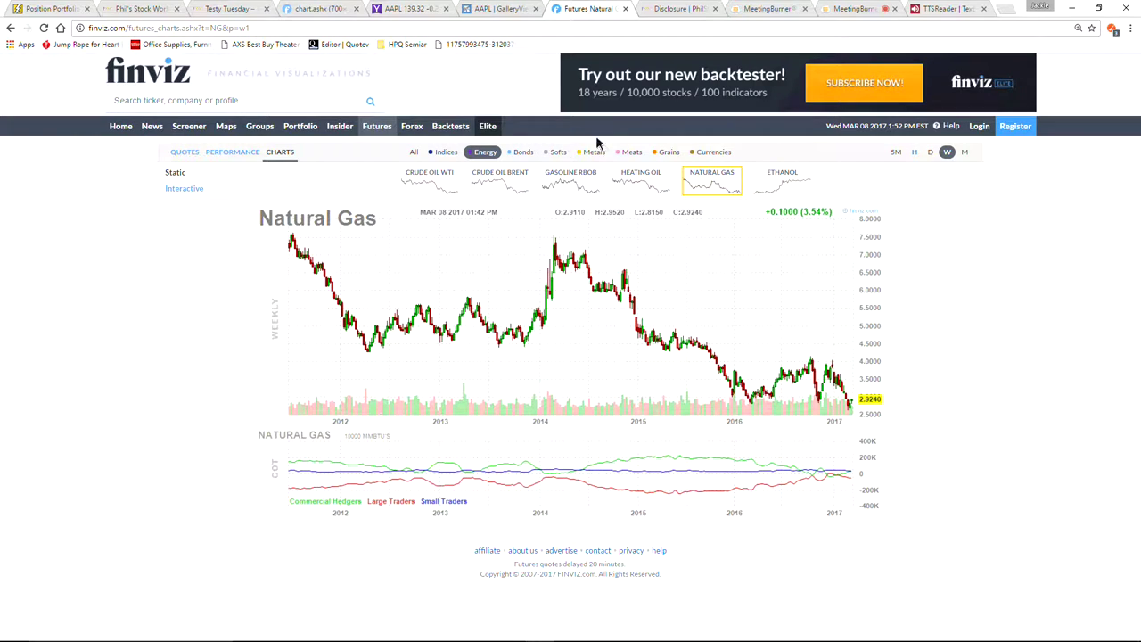
pyautogui.click(854, 9)
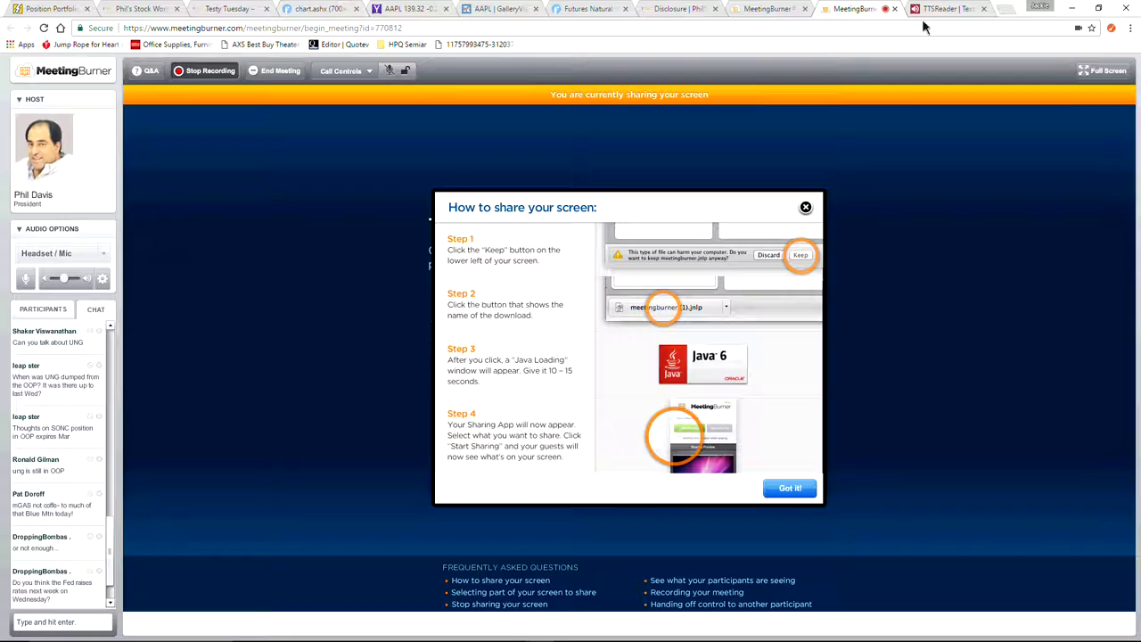
# Return to the PowerOptions portfolio page and load the 5% Portfolio instead of the Long-Term Virtual Portfolio
pyautogui.click(62, 9)
pyautogui.scroll(2, 247, 231)
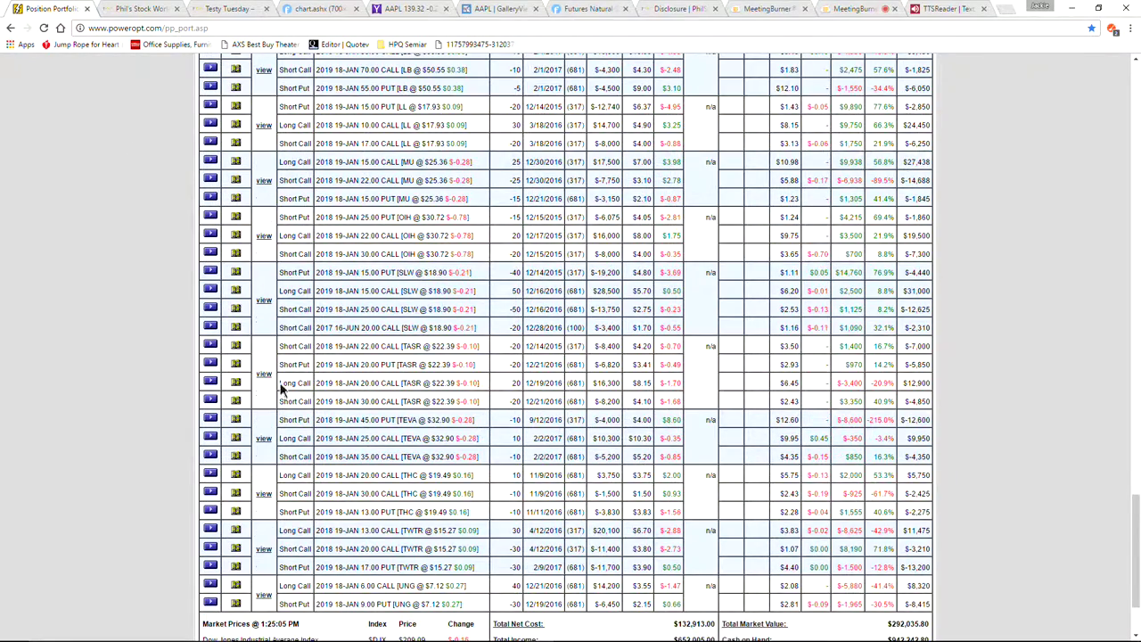
pyautogui.scroll(15, 294, 348)
pyautogui.scroll(10, 379, 330)
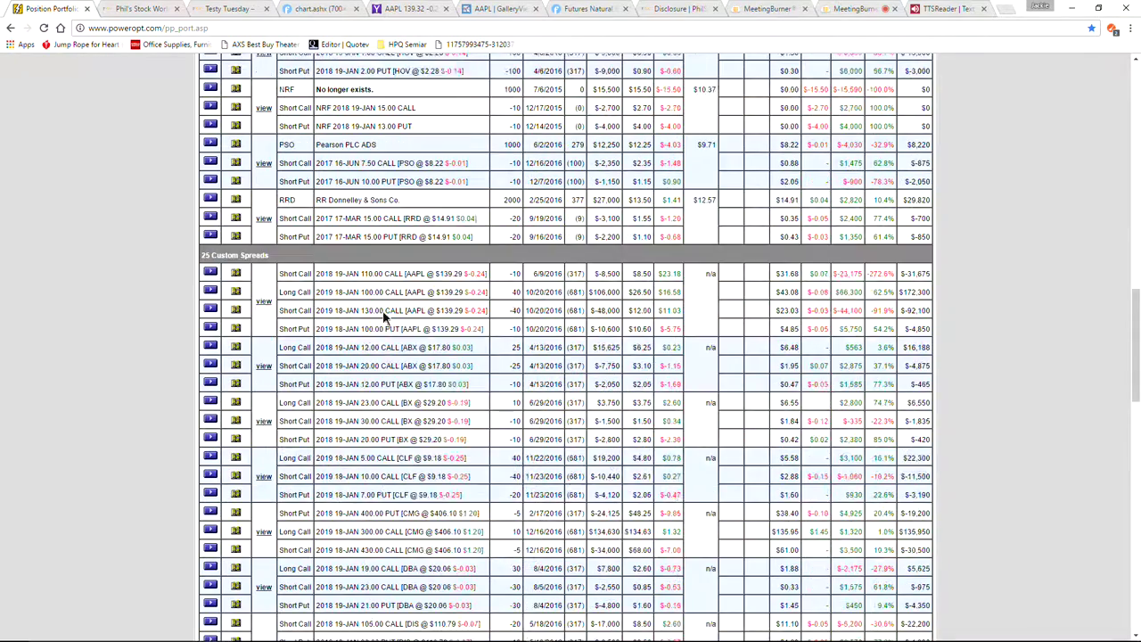
pyautogui.scroll(15, 386, 309)
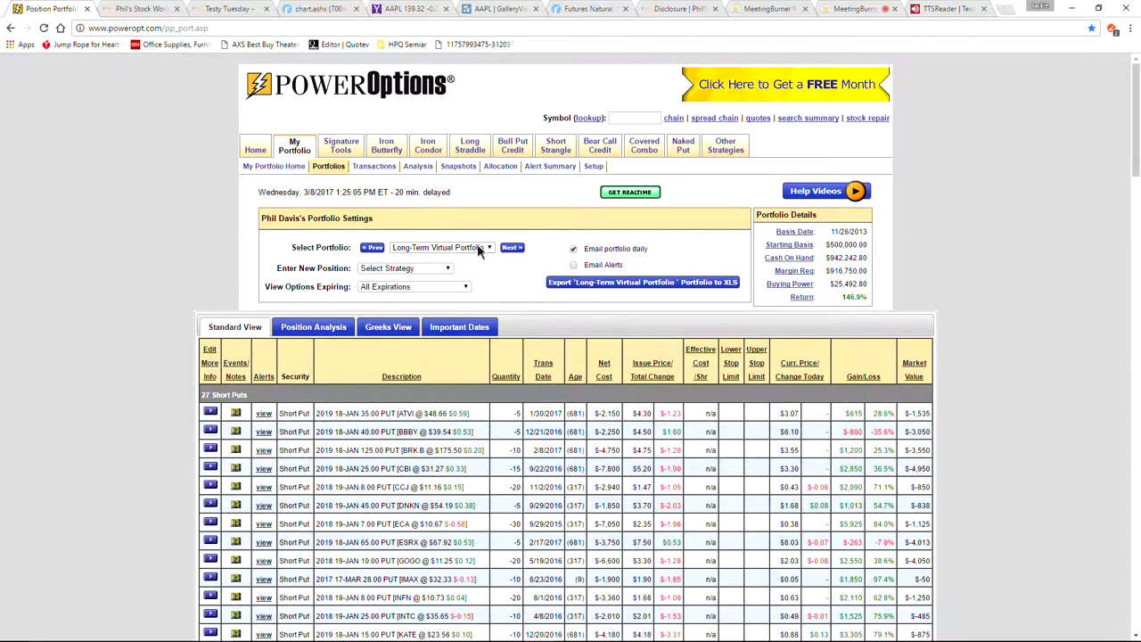
pyautogui.click(483, 250)
pyautogui.click(436, 269)
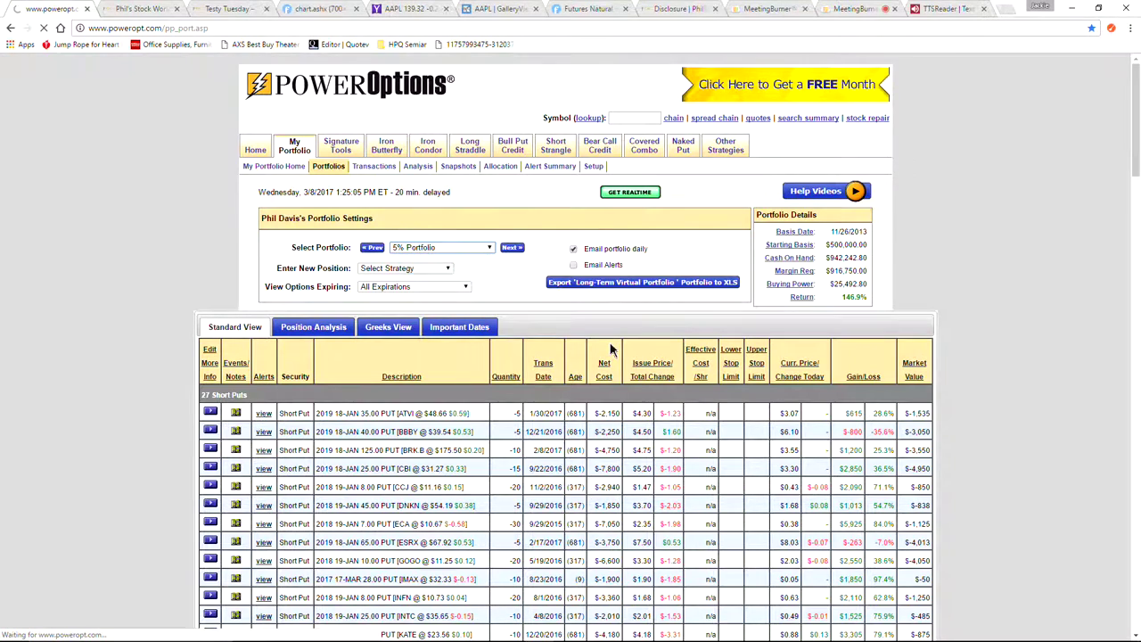
# Look through the 5% Portfolio's positions down to the UNG 2018 January custom spread
pyautogui.scroll(-1, 610, 350)
pyautogui.scroll(-6, 611, 349)
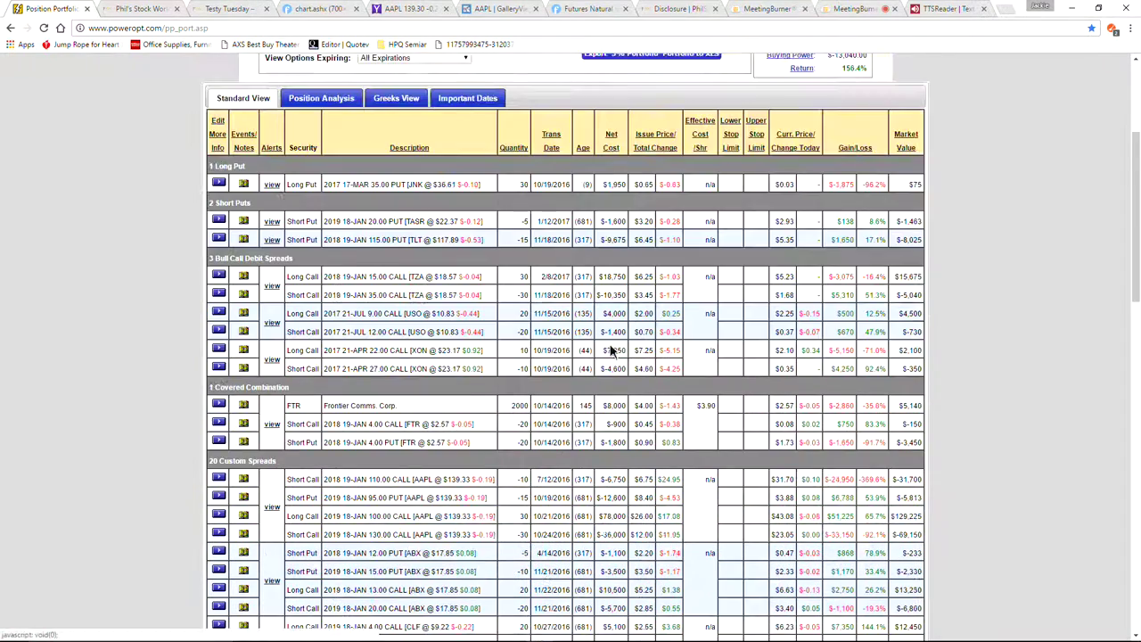
pyautogui.scroll(3, 610, 349)
pyautogui.scroll(1, 610, 352)
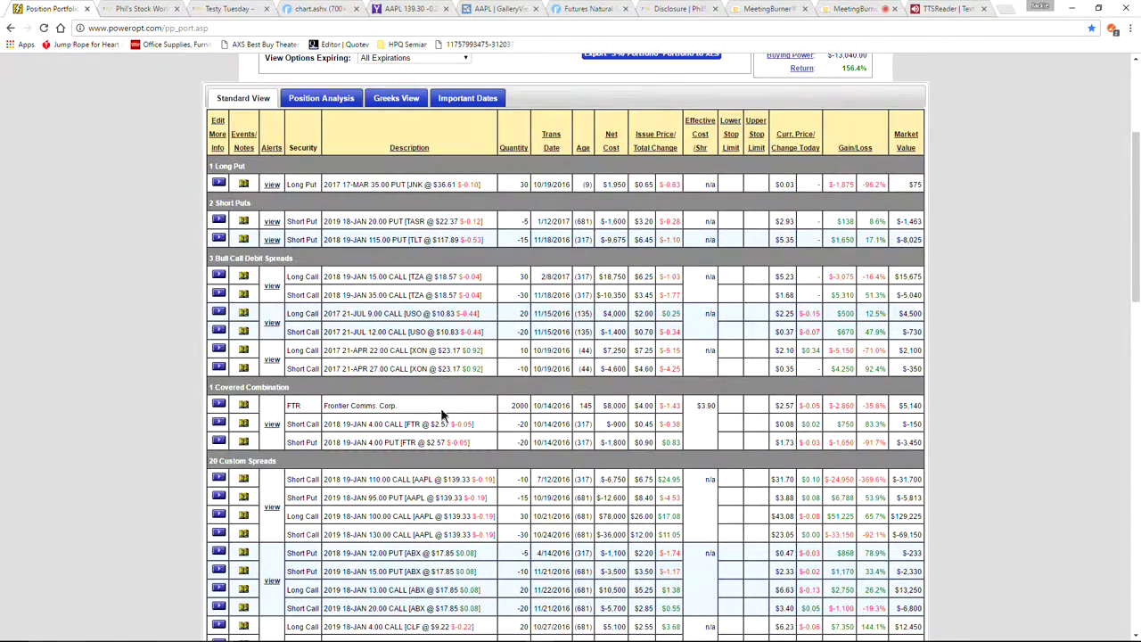
pyautogui.scroll(-3, 445, 415)
pyautogui.scroll(-10, 448, 418)
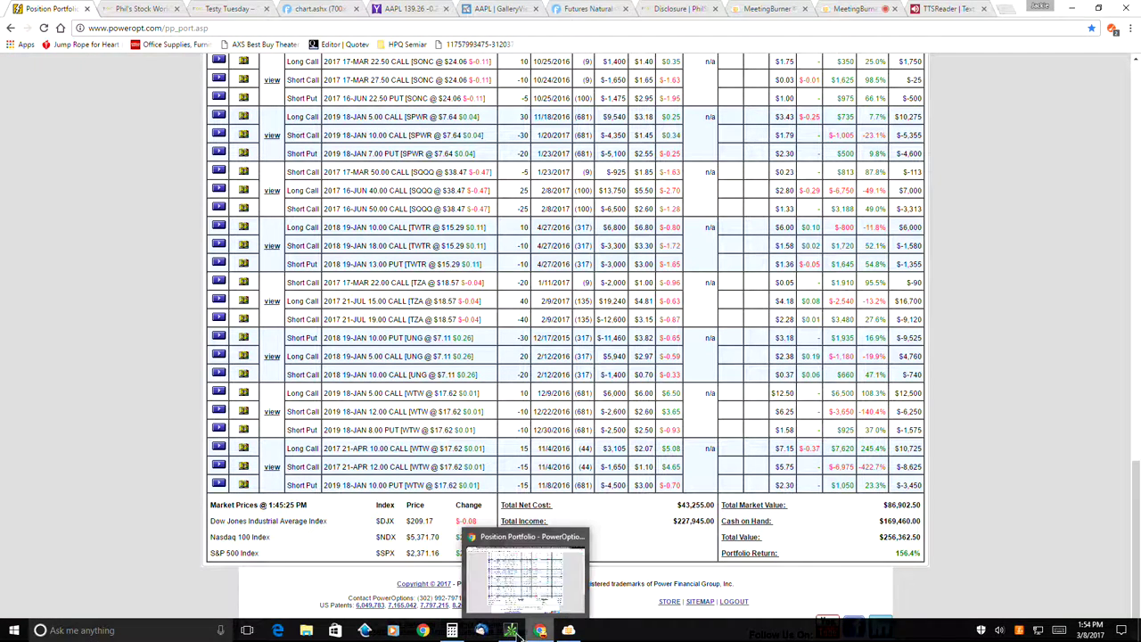
# Expand UNG's 19 JAN 18 expiration in the thinkorswim option chain, compare its prices with 18 JAN 19, and return to PowerOptions
pyautogui.click(548, 633)
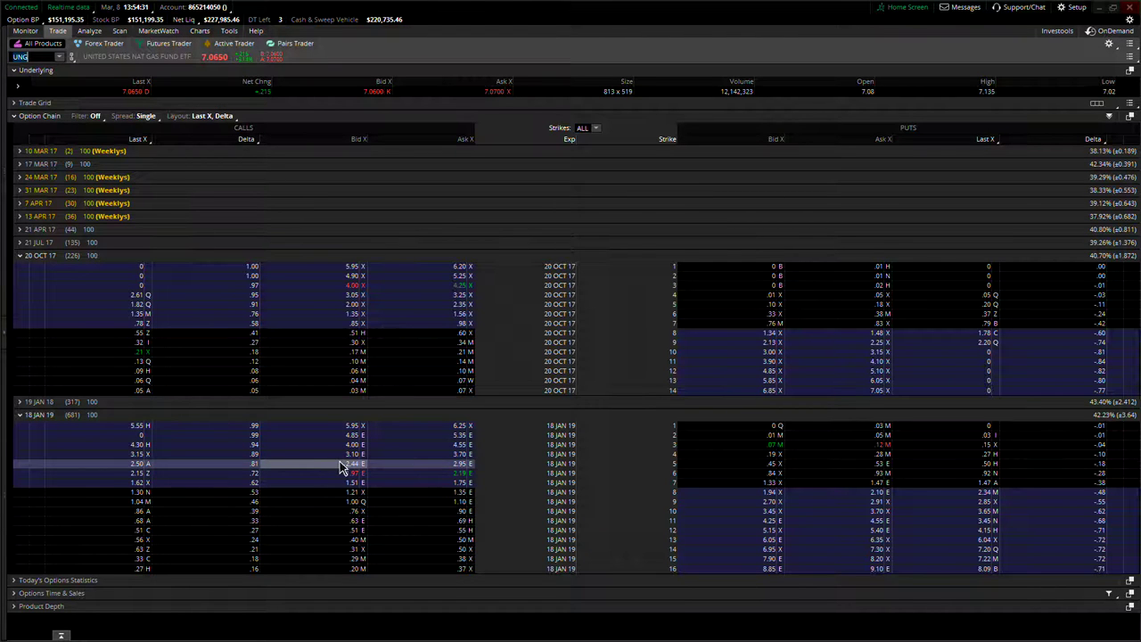
pyautogui.click(1100, 9)
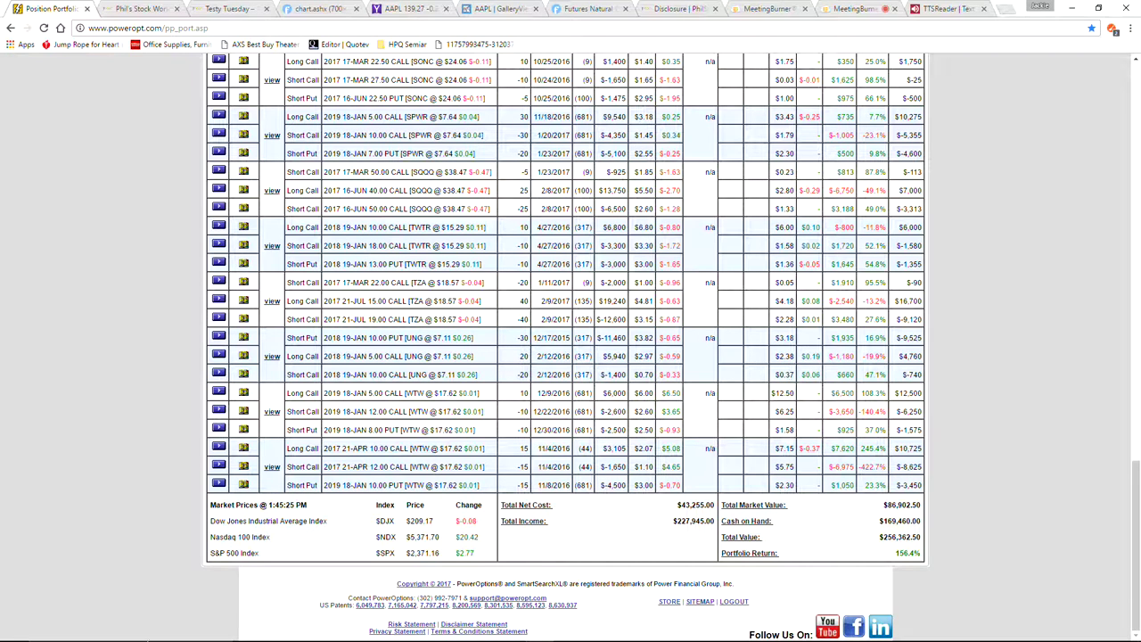
pyautogui.click(510, 630)
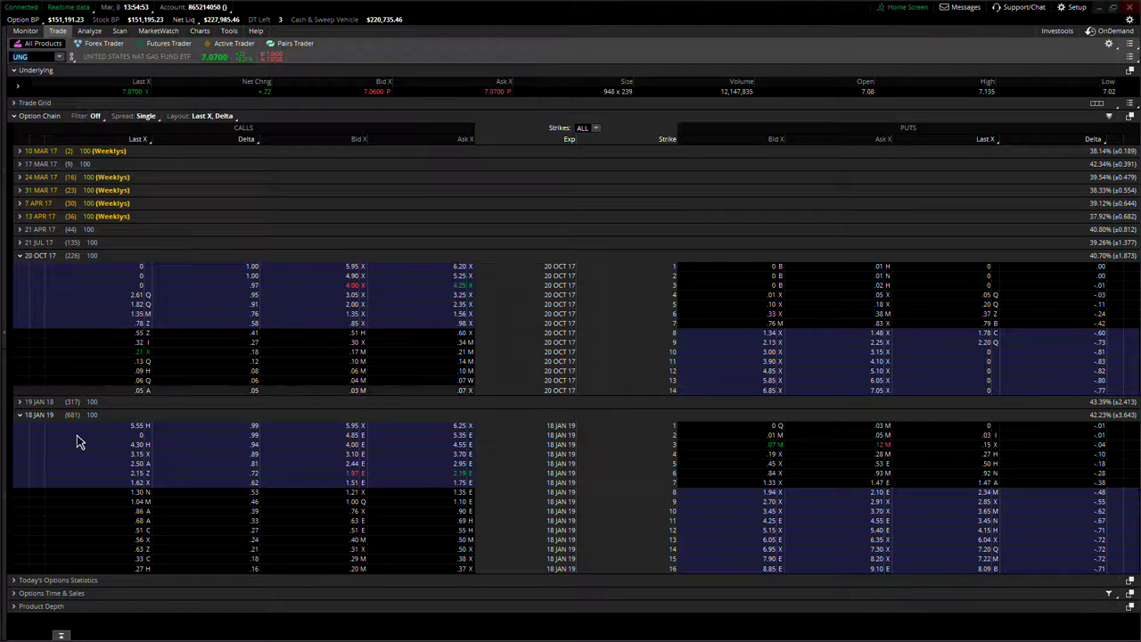
pyautogui.click(31, 404)
pyautogui.scroll(-3, 198, 454)
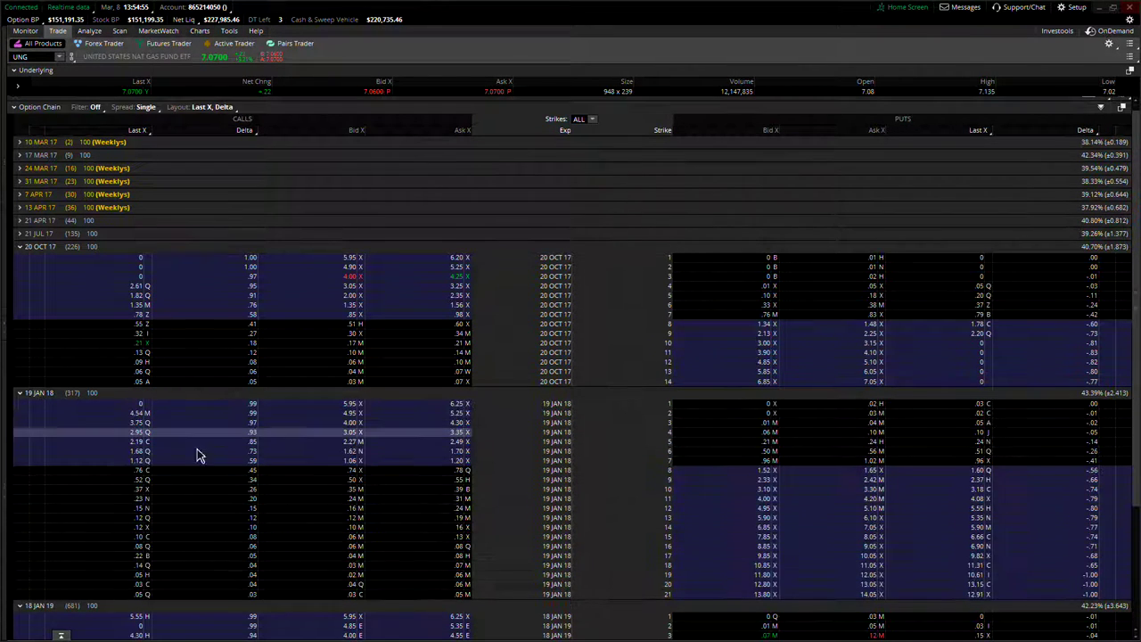
pyautogui.scroll(-1, 594, 393)
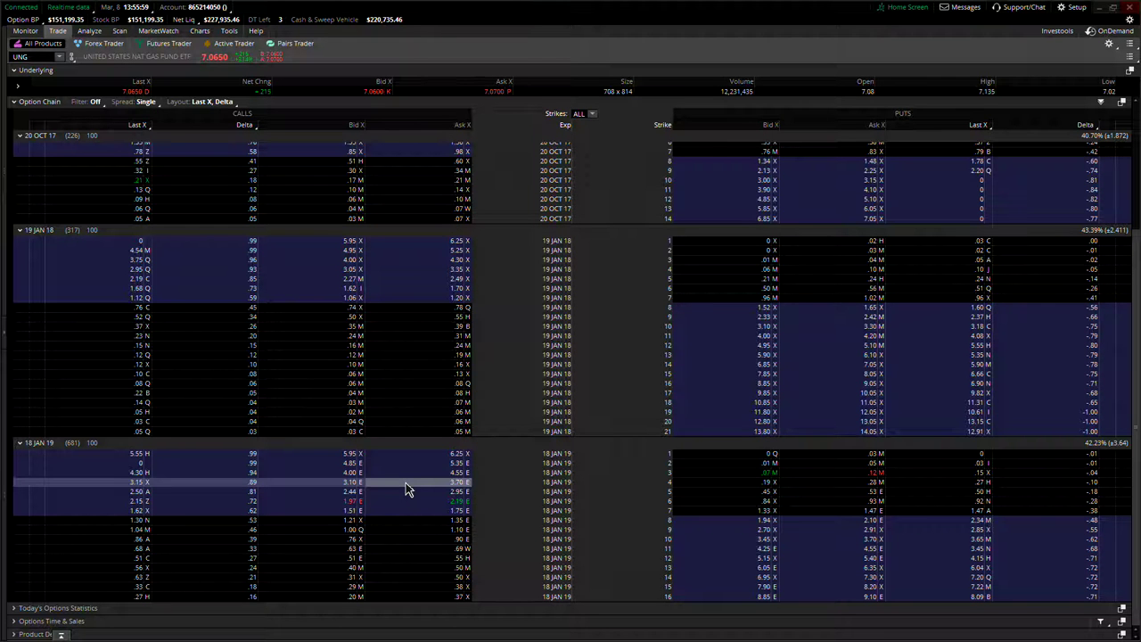
pyautogui.click(1102, 8)
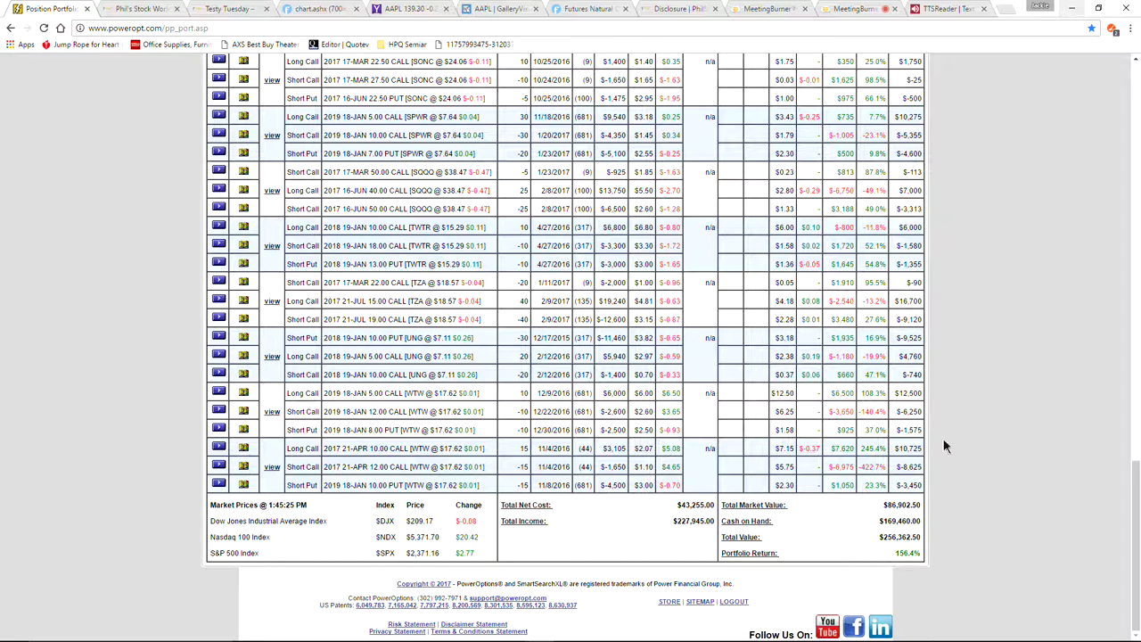
# Review the UNG 2018 January 10.00 put, 5.00 call and 10.00 call positions in the 5% Portfolio
pyautogui.moveTo(1087, 635)
pyautogui.scroll(3, 498, 366)
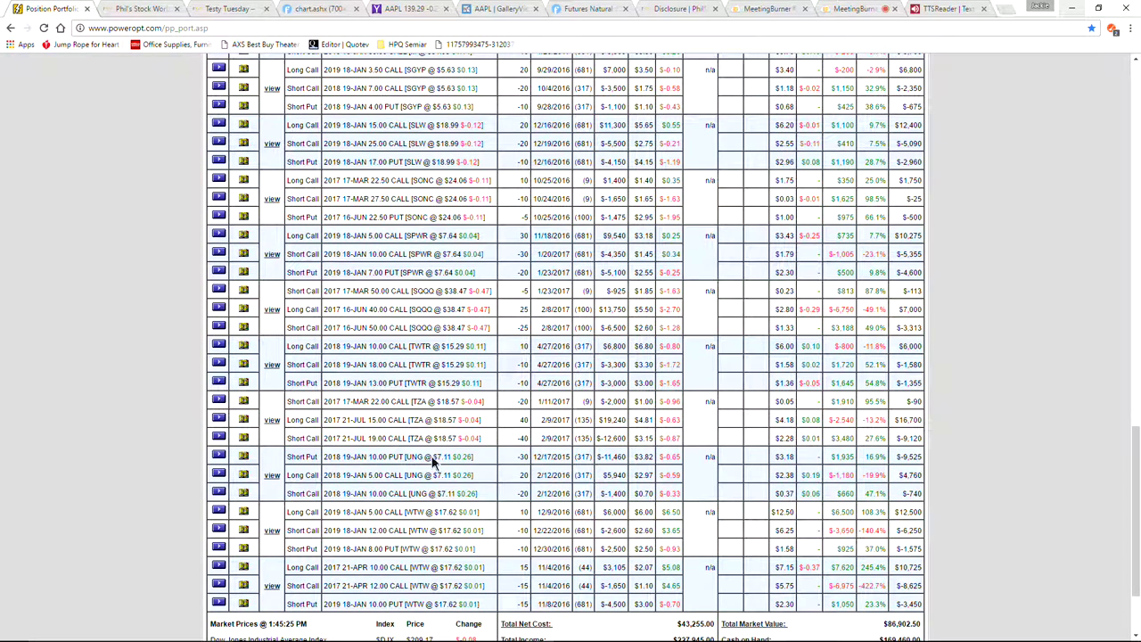
pyautogui.scroll(-3, 448, 473)
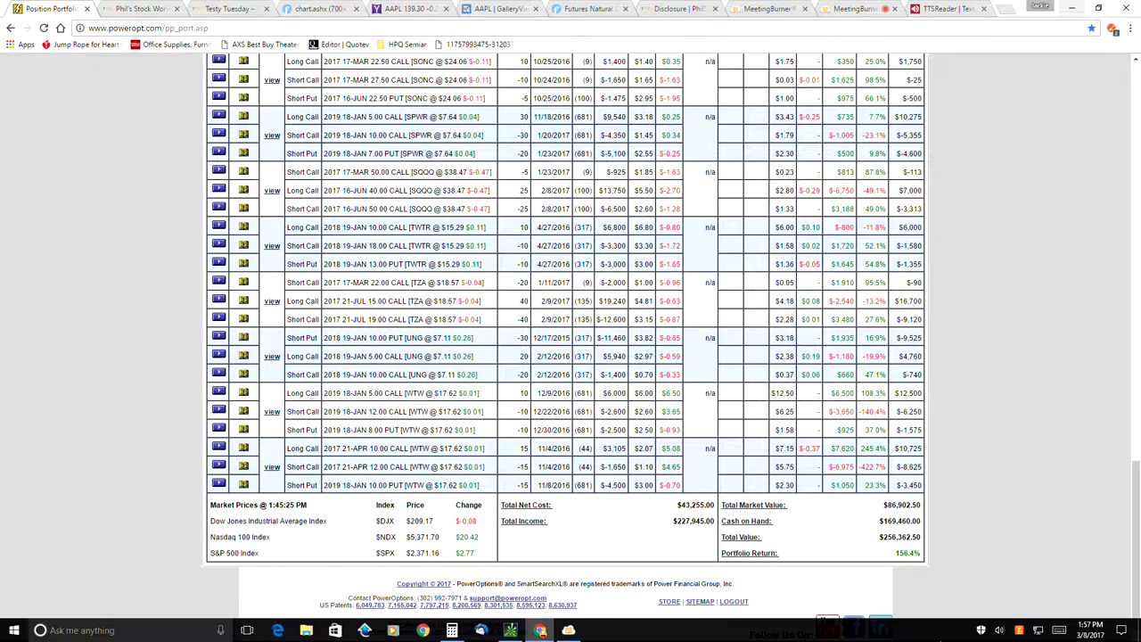
# Read back through the MeetingBurner webinar chat for the participants' unanswered trading questions
pyautogui.click(888, 9)
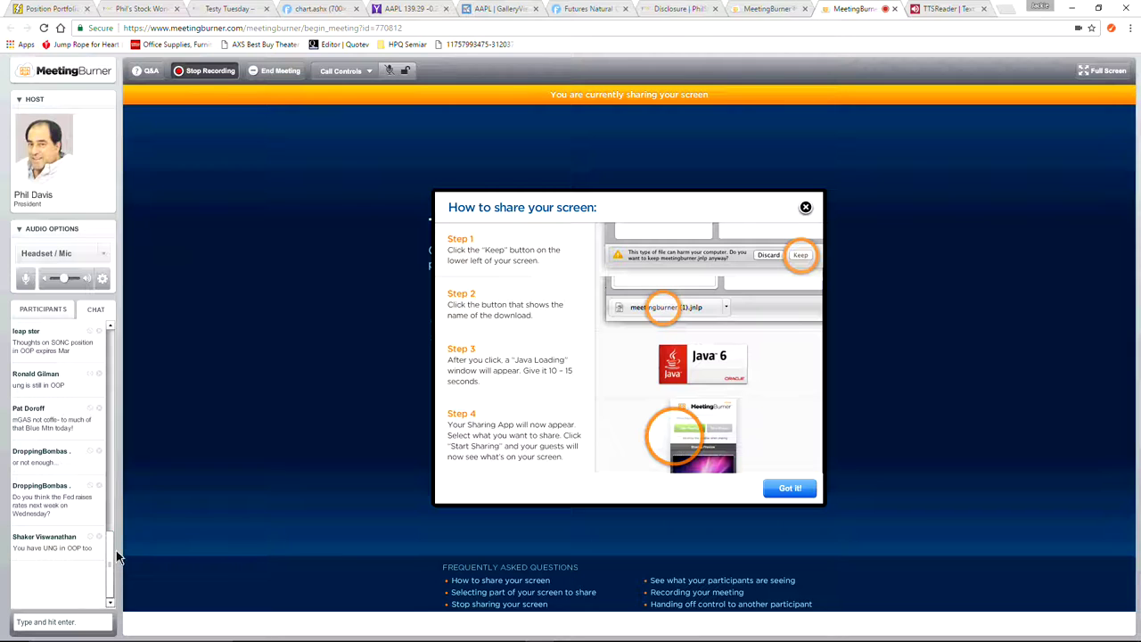
pyautogui.moveTo(112, 558); pyautogui.dragTo(110, 514)
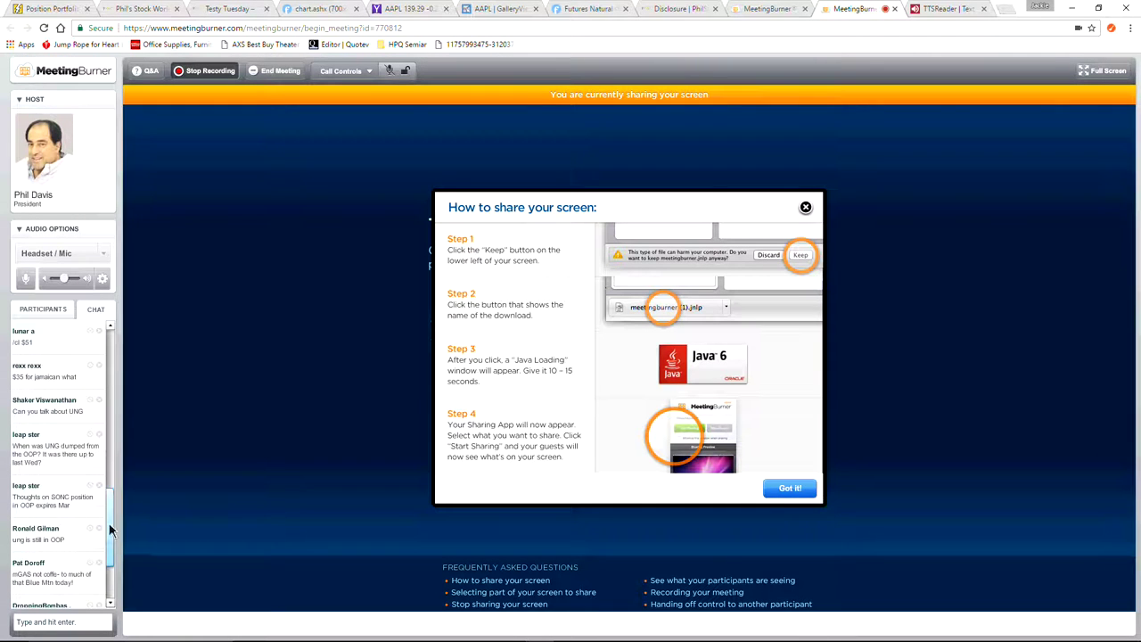
pyautogui.scroll(-1, 111, 535)
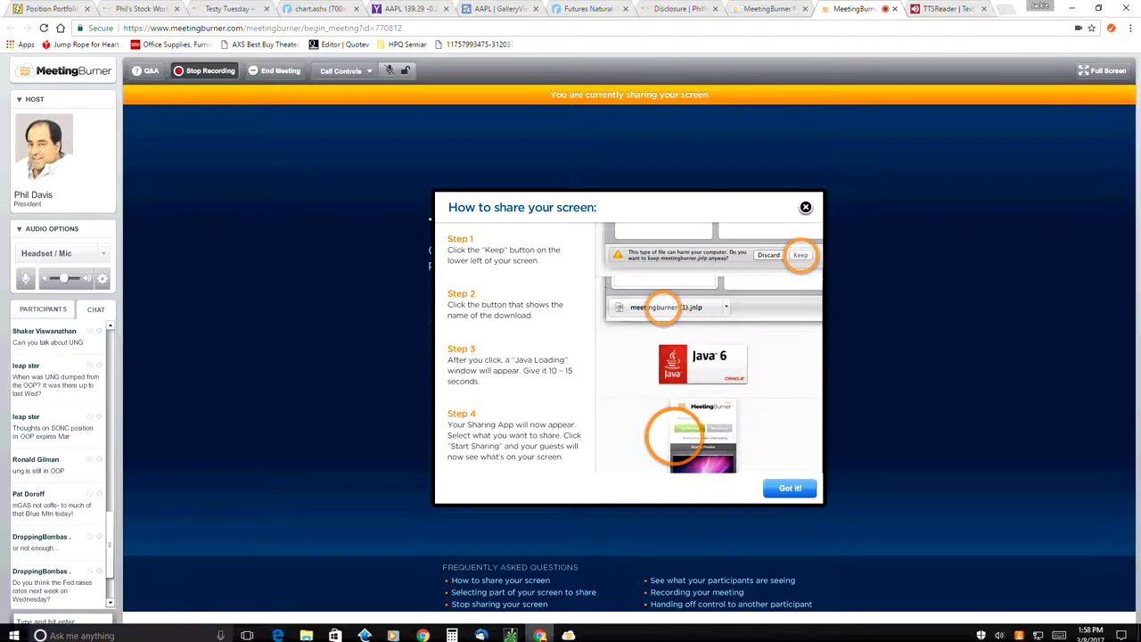
pyautogui.moveTo(533, 633)
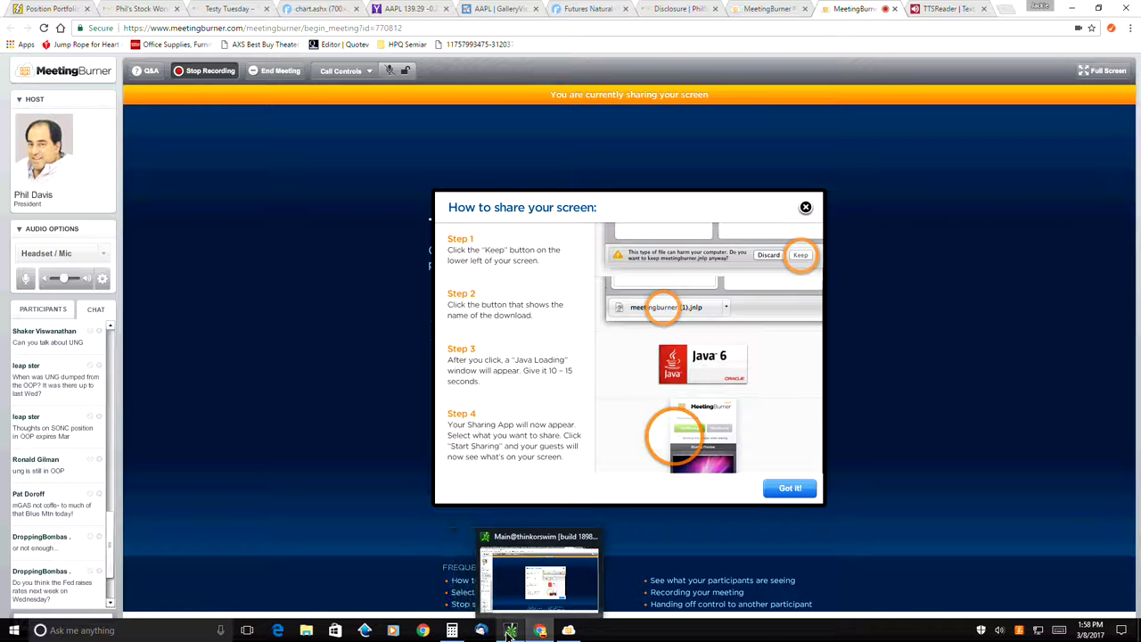
pyautogui.click(766, 10)
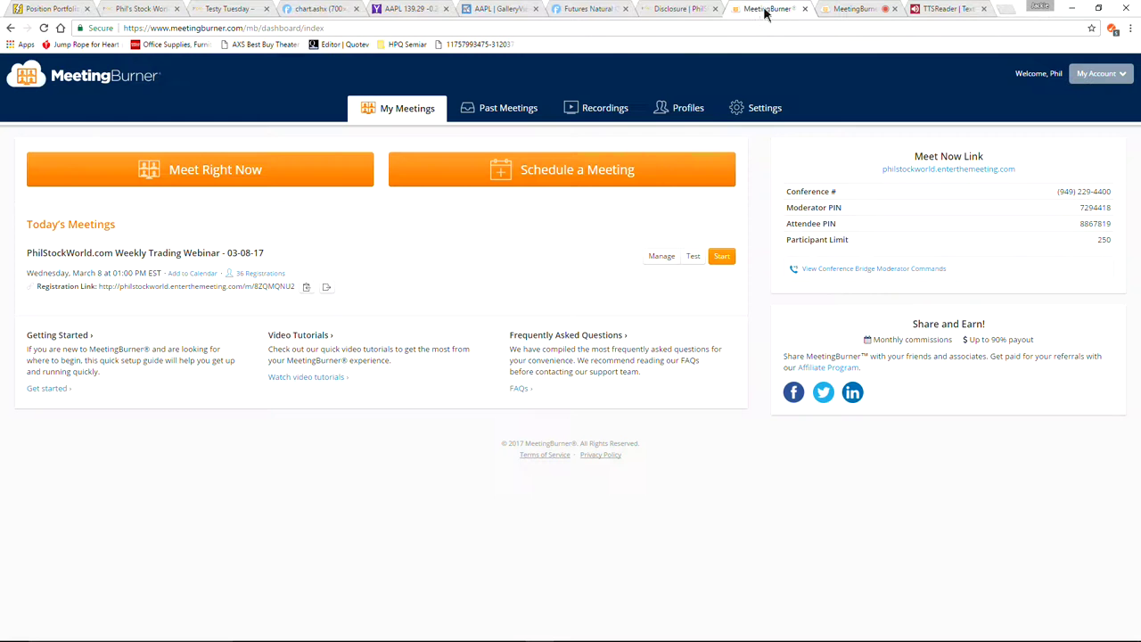
# Return to the PowerOptions portfolio and examine the SONC 2017 call and put positions
pyautogui.click(75, 9)
pyautogui.scroll(1, 474, 295)
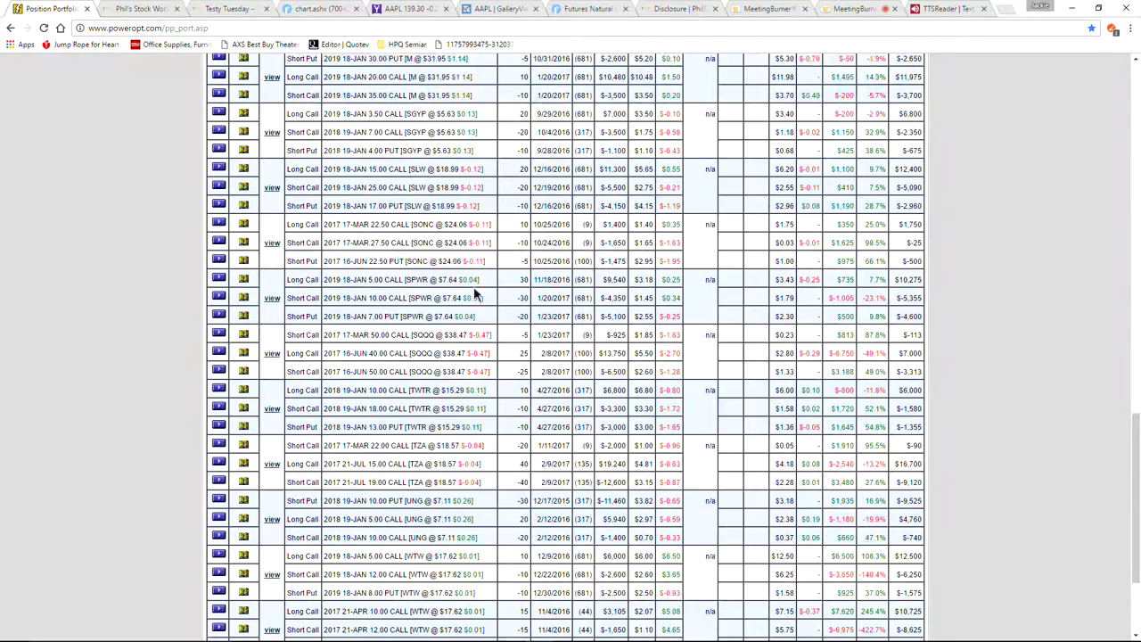
pyautogui.scroll(1, 460, 283)
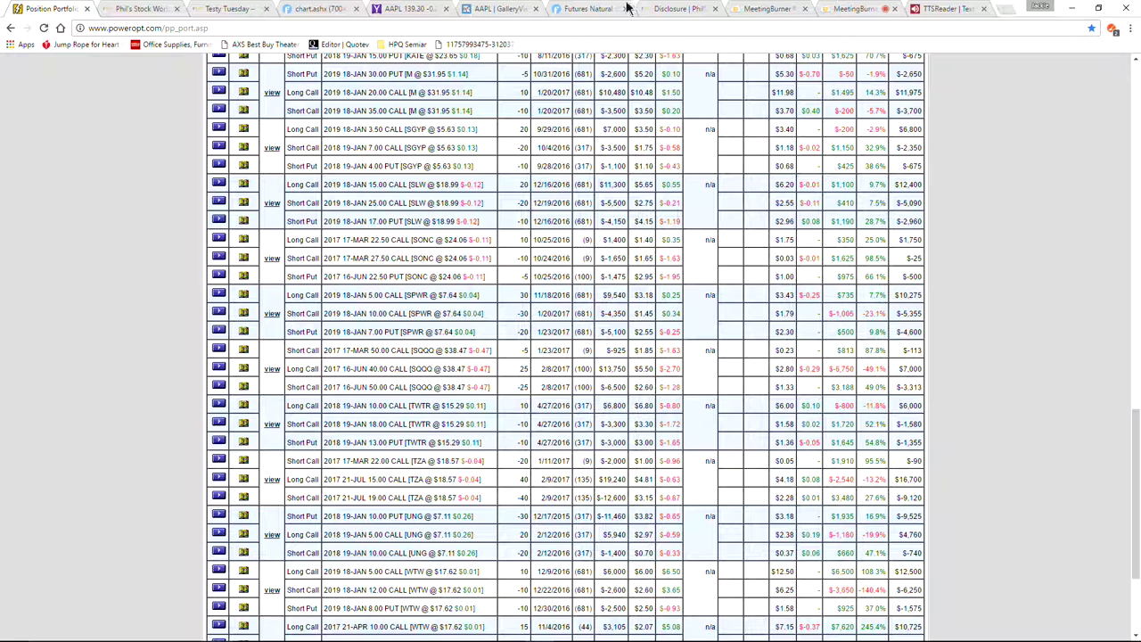
# Switch to StockCharts and load the GalleryView charts for SONC
pyautogui.click(499, 8)
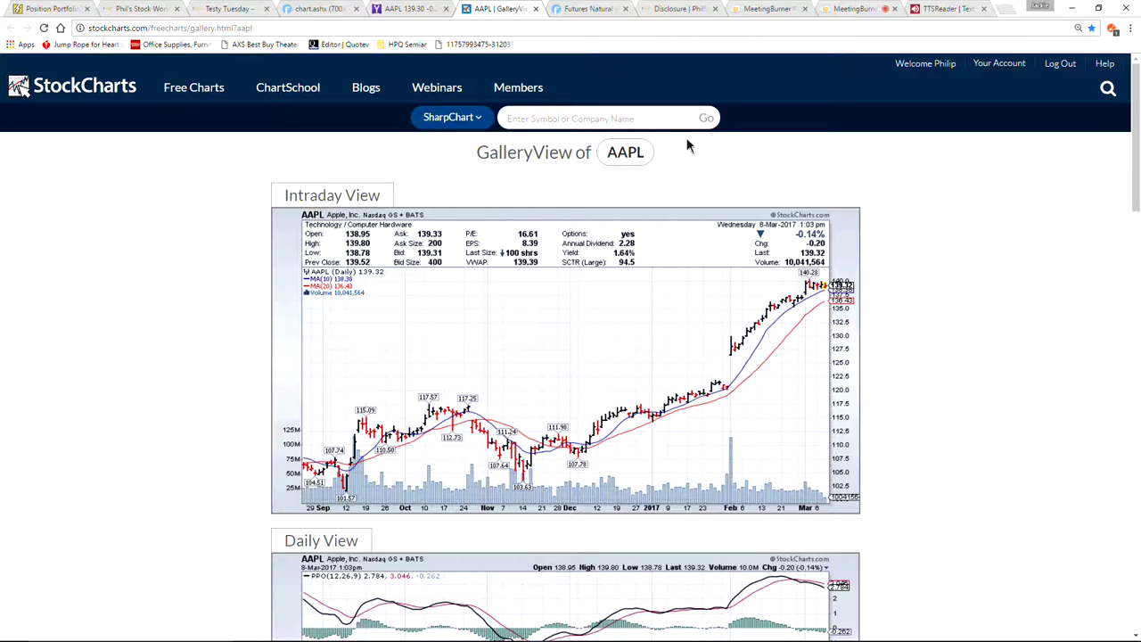
pyautogui.click(632, 157)
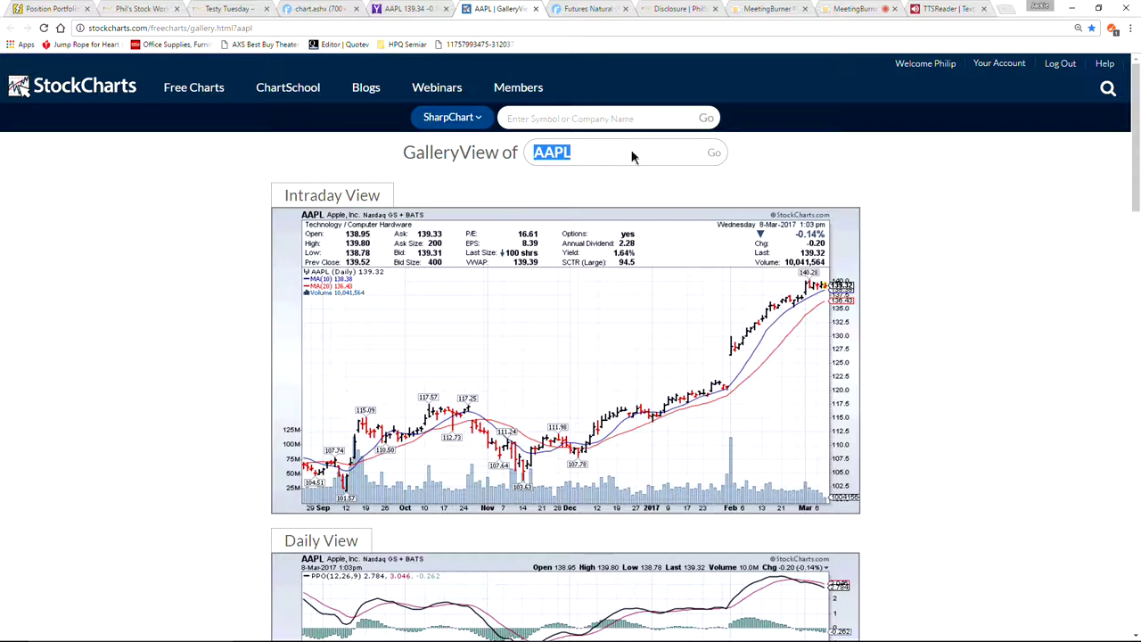
pyautogui.write('SO')
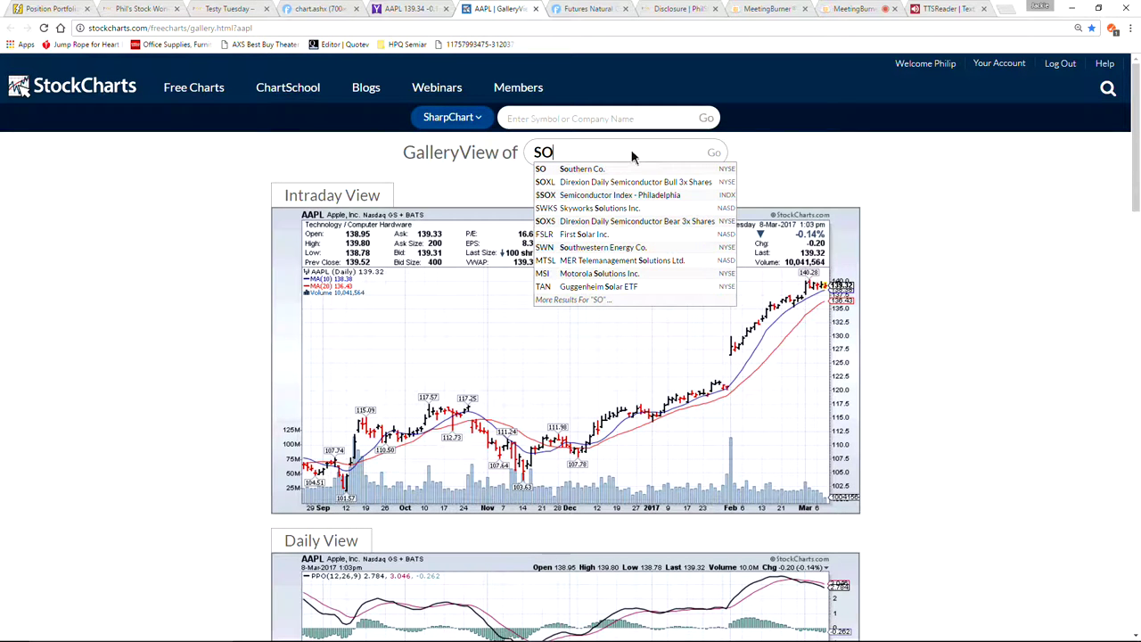
pyautogui.write('NC')
pyautogui.press('Return')
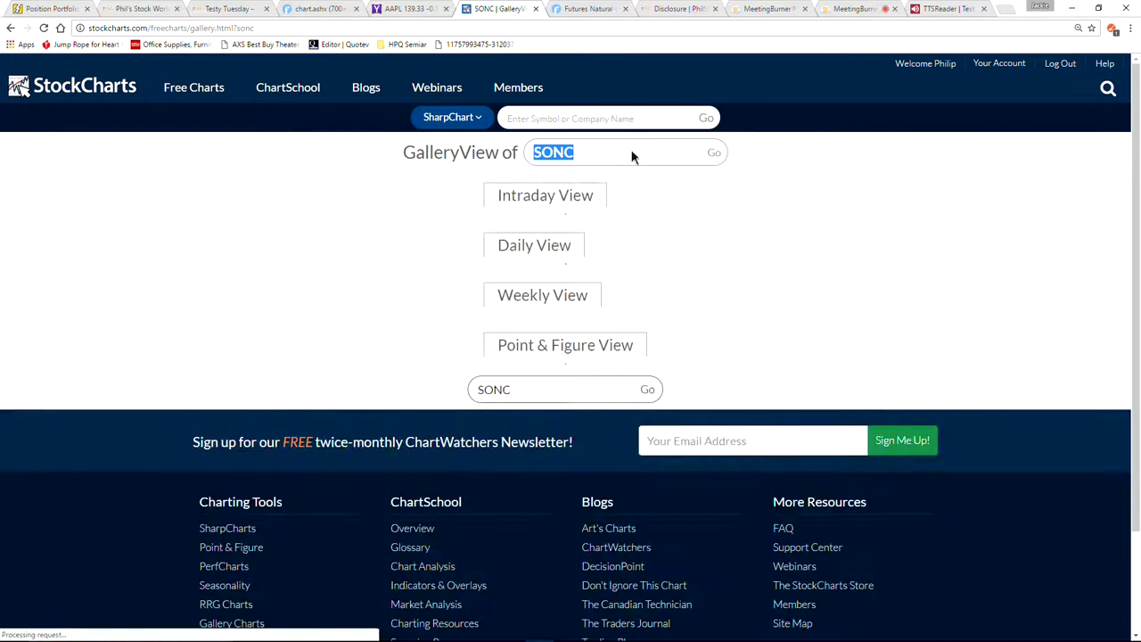
# Examine the SONC daily and weekly charts for price highs, lows and moving-average trends
pyautogui.scroll(-5, 133, 385)
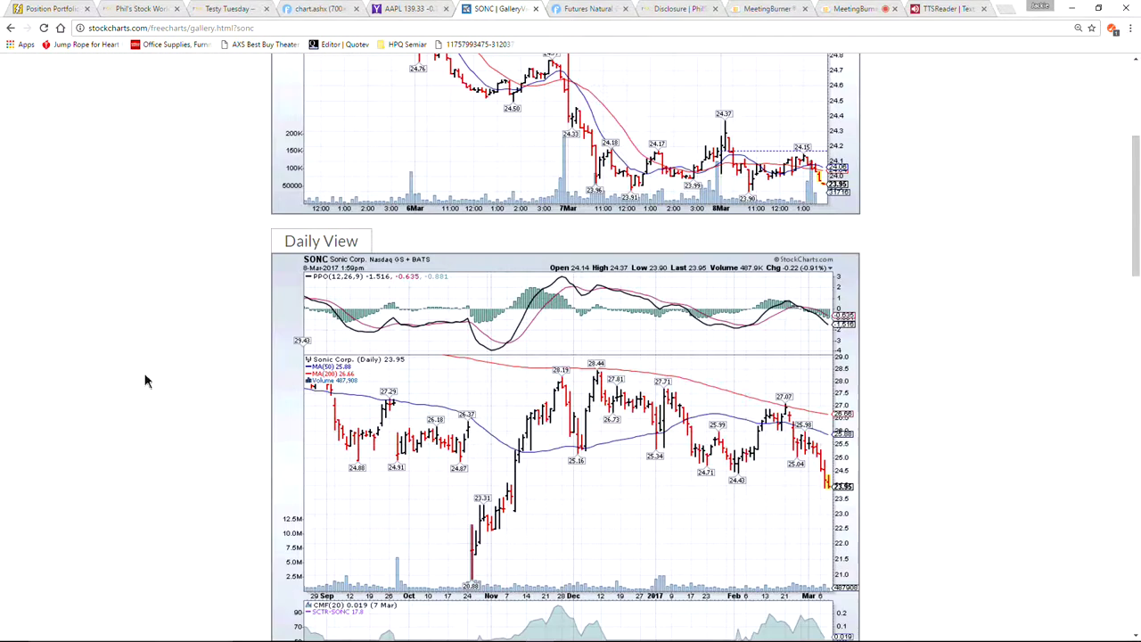
pyautogui.scroll(-1, 156, 373)
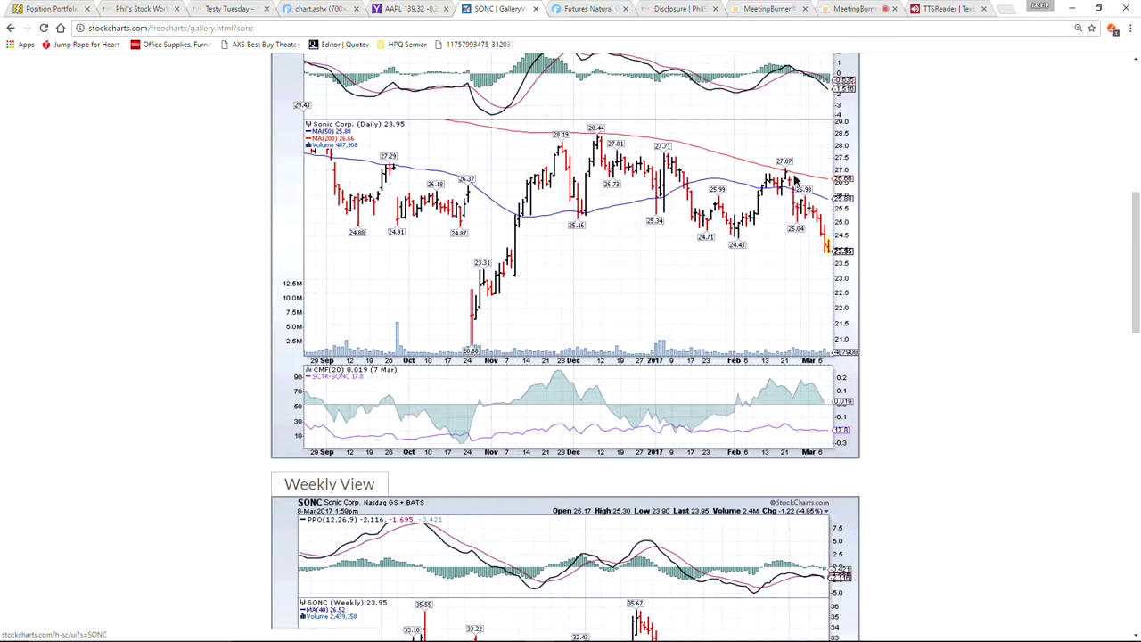
pyautogui.scroll(-3, 627, 297)
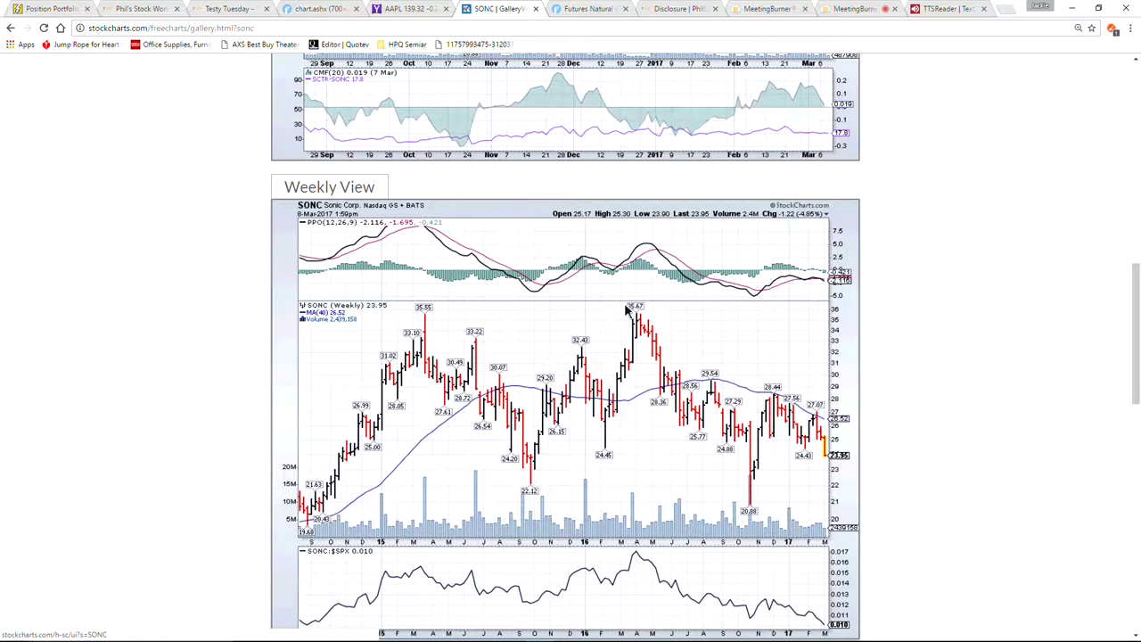
pyautogui.scroll(5, 627, 308)
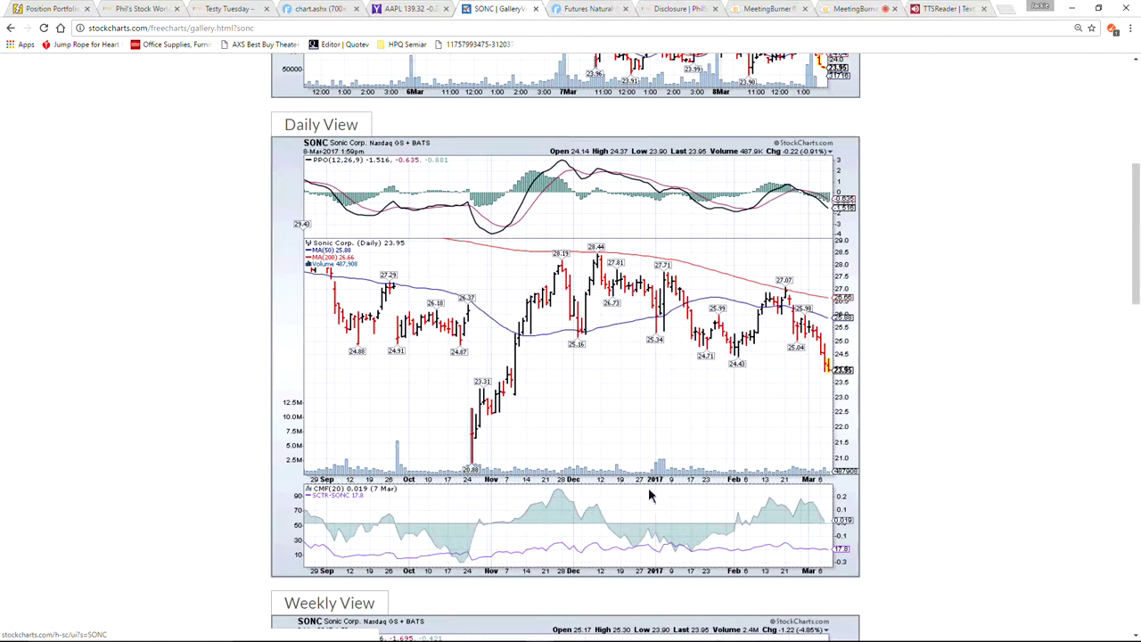
pyautogui.scroll(-6, 649, 493)
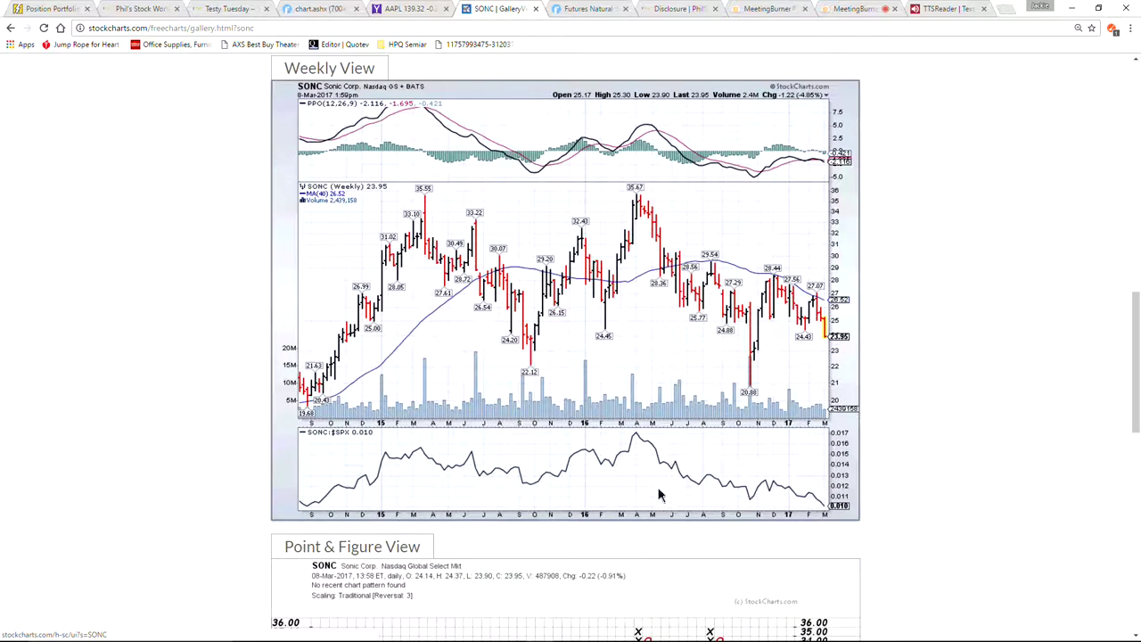
pyautogui.scroll(2, 660, 495)
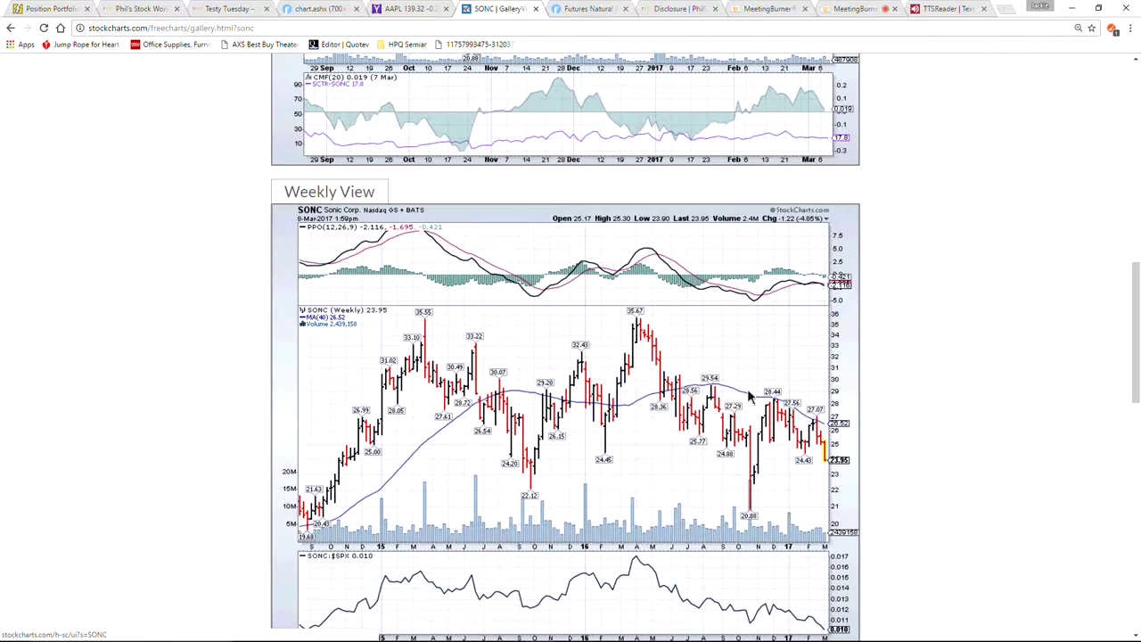
pyautogui.scroll(5, 749, 395)
pyautogui.scroll(-1, 746, 395)
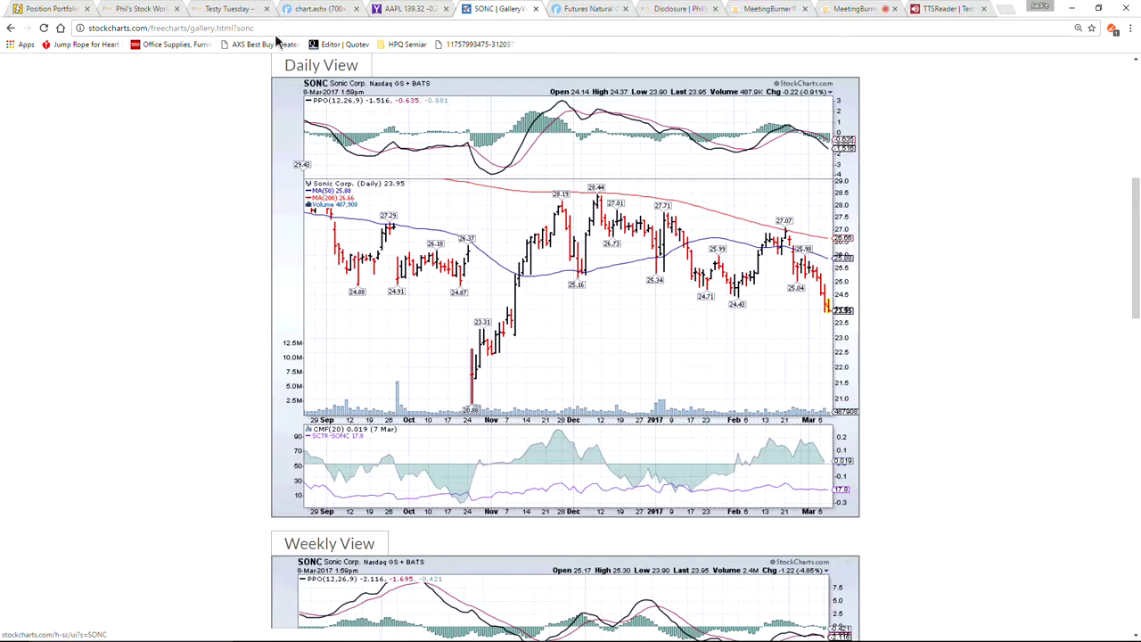
# Switch to the Phil's Stock World site and open its Virtual Portfolios archive
pyautogui.click(225, 9)
pyautogui.scroll(10, 3, 343)
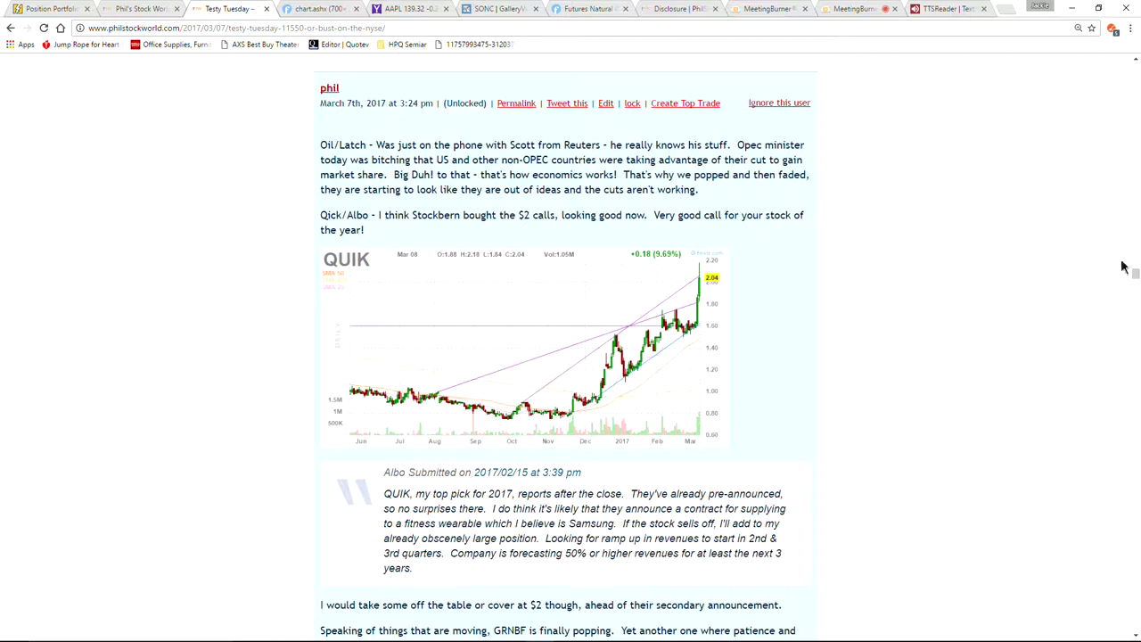
pyautogui.scroll(6, 1127, 86)
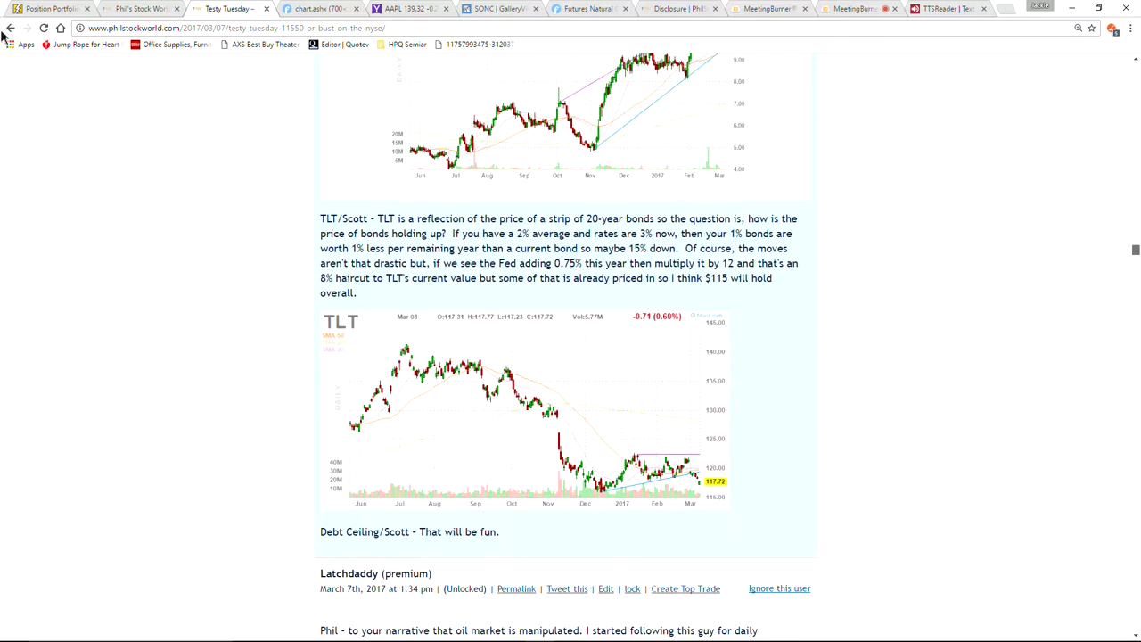
pyautogui.moveTo(1137, 242); pyautogui.dragTo(1135, 62)
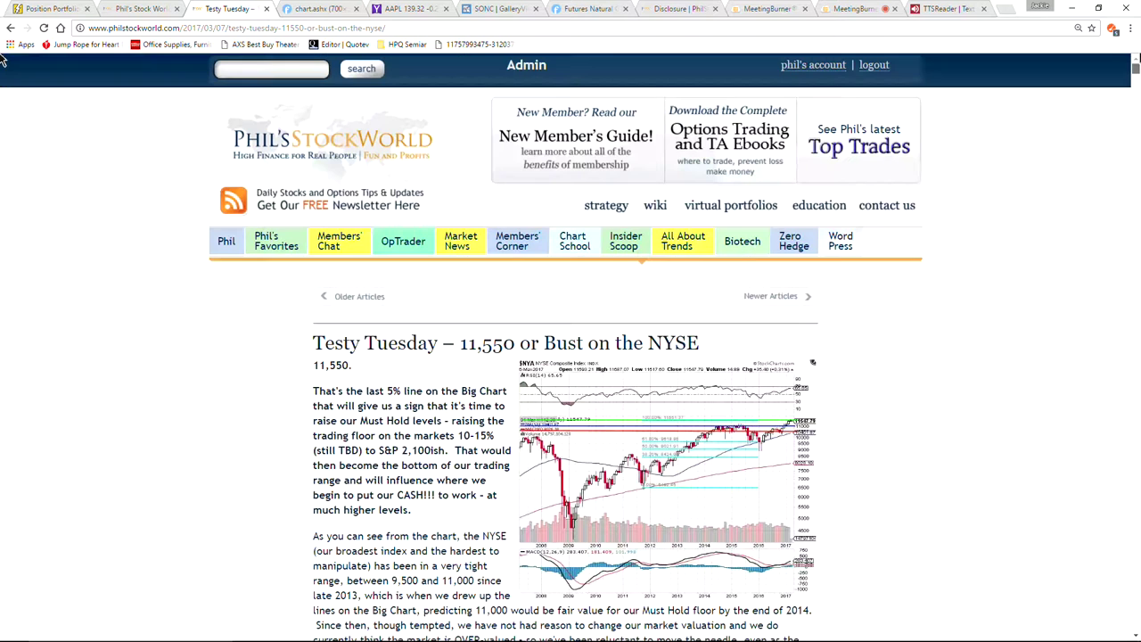
pyautogui.click(724, 218)
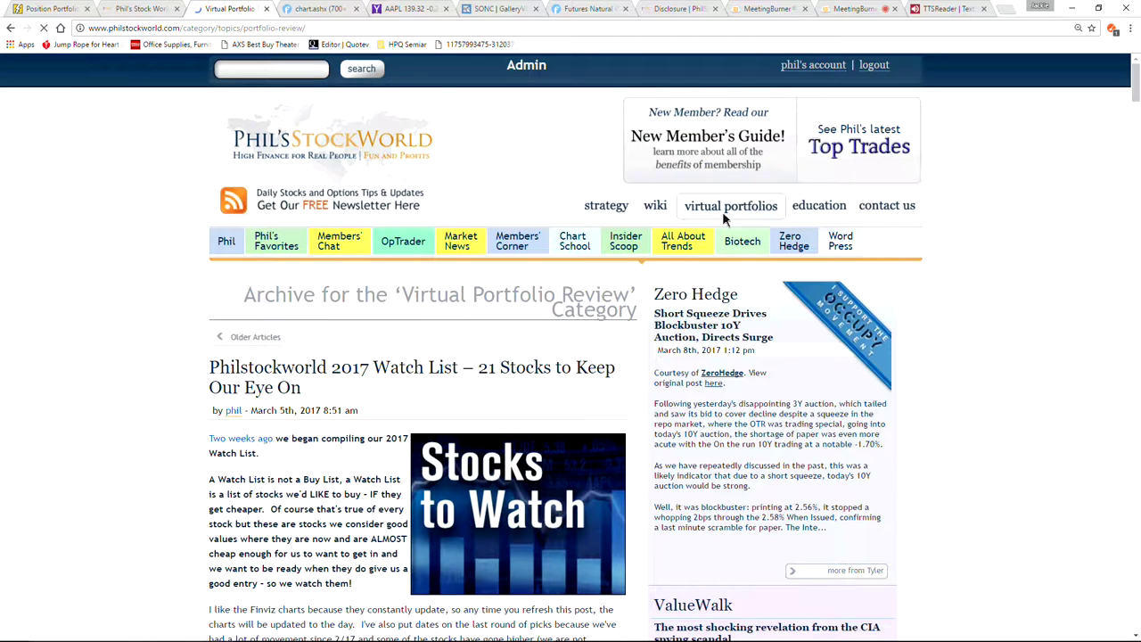
# Open the article "Philstockworld 2017 Watch List – 21 Stocks to Keep Our Eye On" and browse down to its individual stock write-ups
pyautogui.scroll(-3, 710, 215)
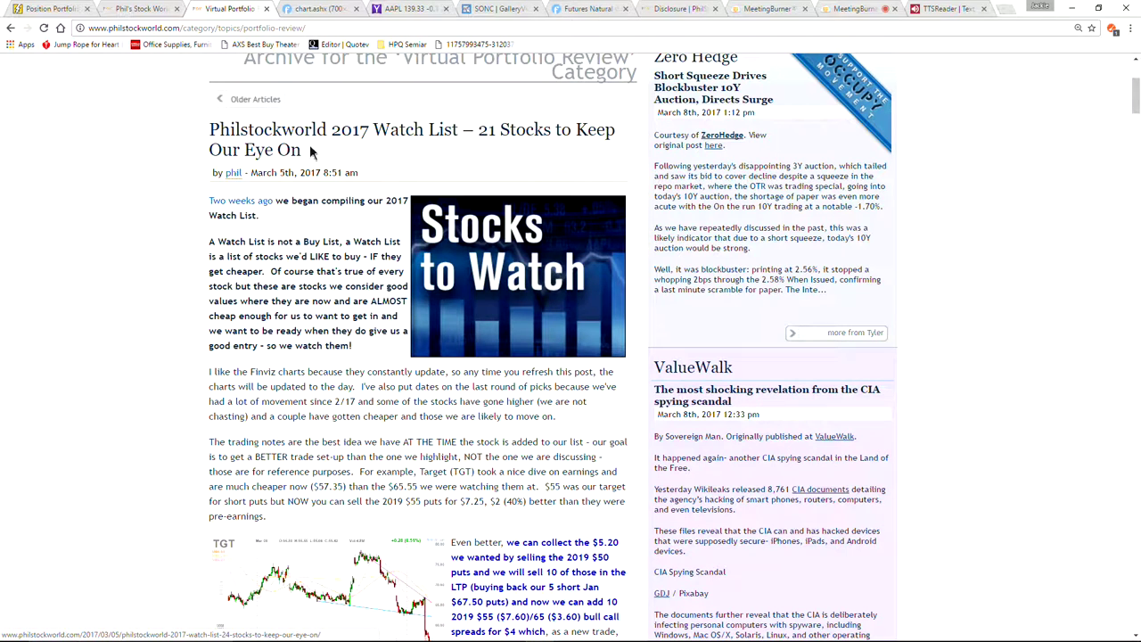
pyautogui.scroll(2, 341, 286)
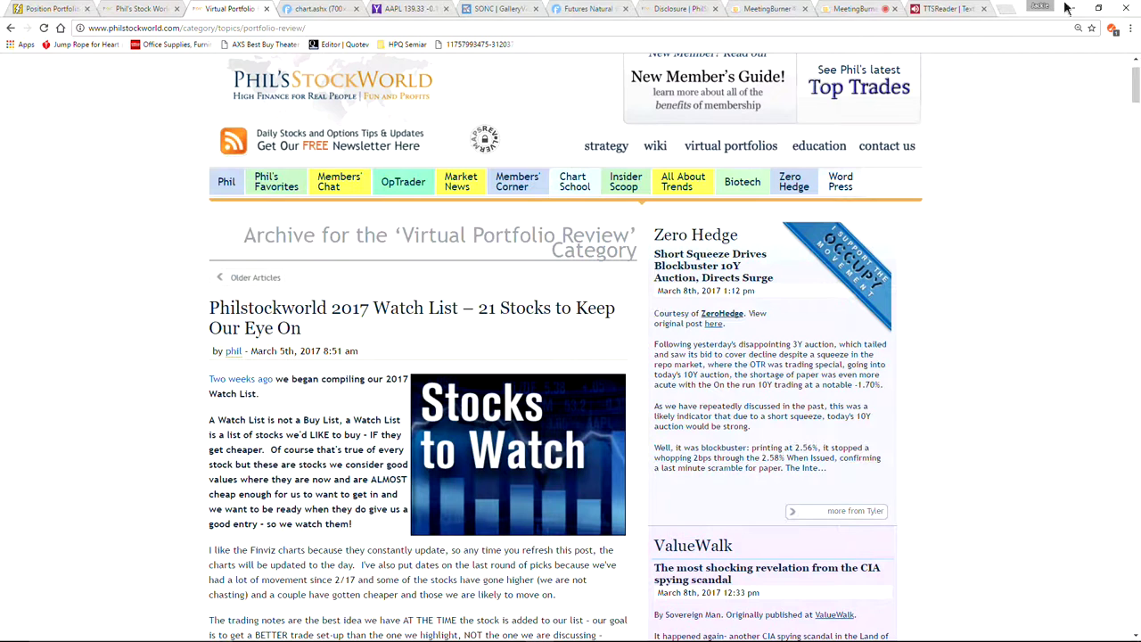
pyautogui.click(346, 308)
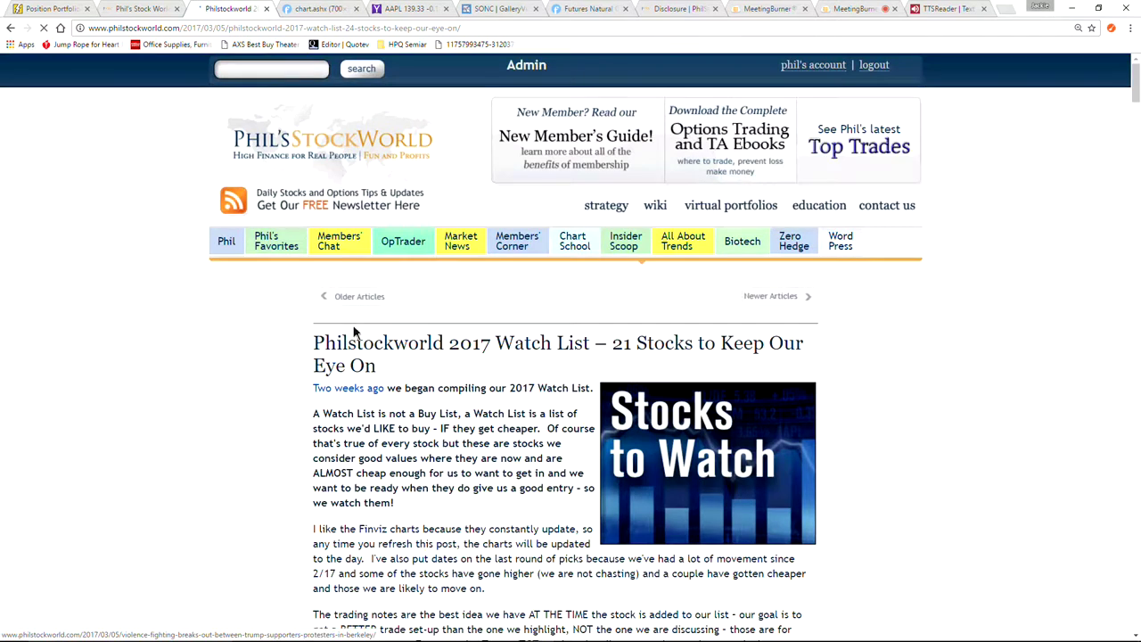
pyautogui.scroll(-10, 354, 332)
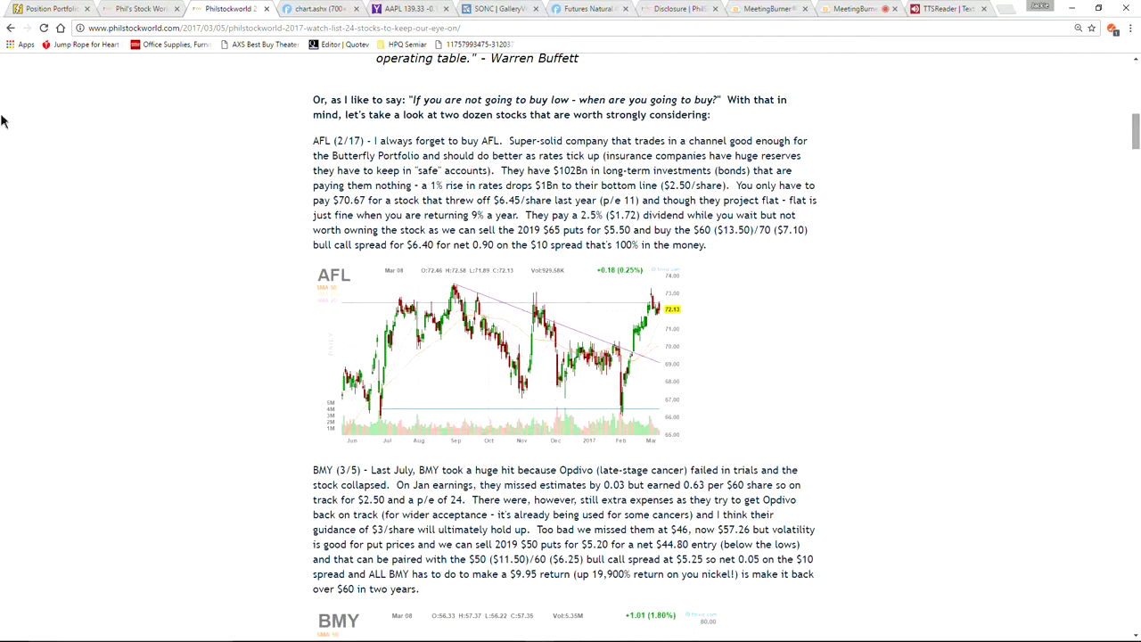